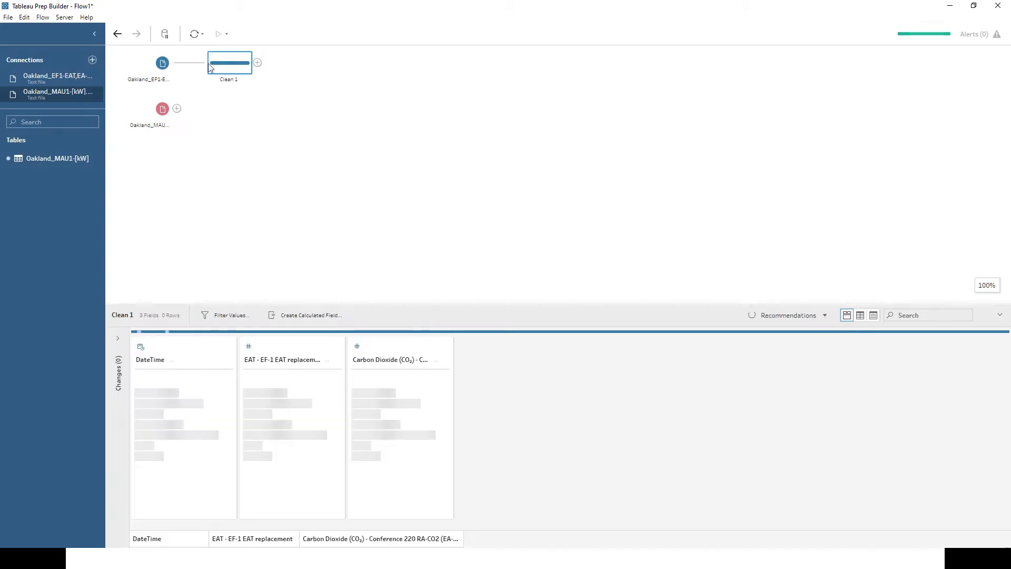
- Widen the DateTime profile card in Clean 1 and examine the data rows for the 11/18/2019 to 11/25/2019 bin
double_click(238, 345)
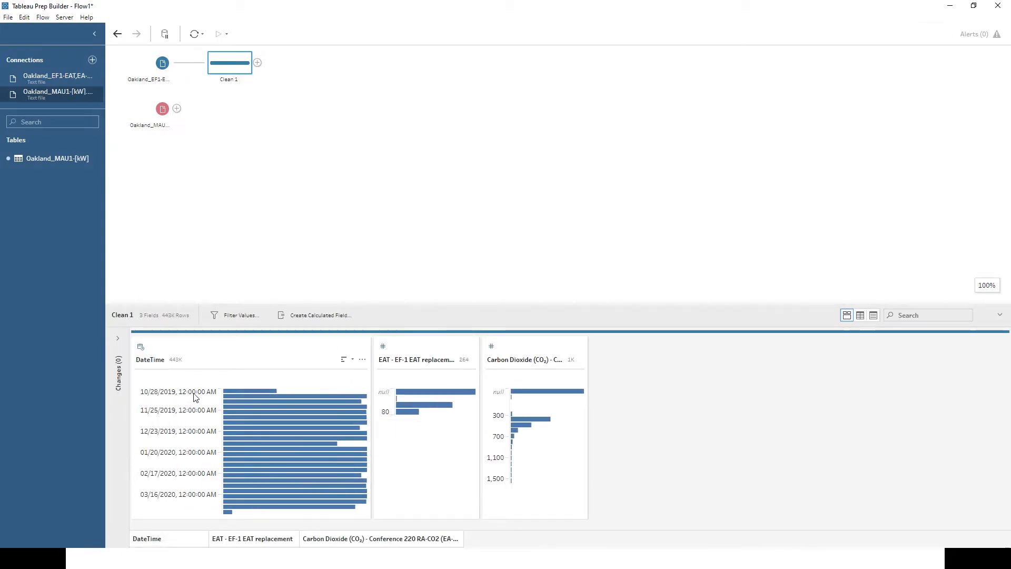
mouse_move(235, 396)
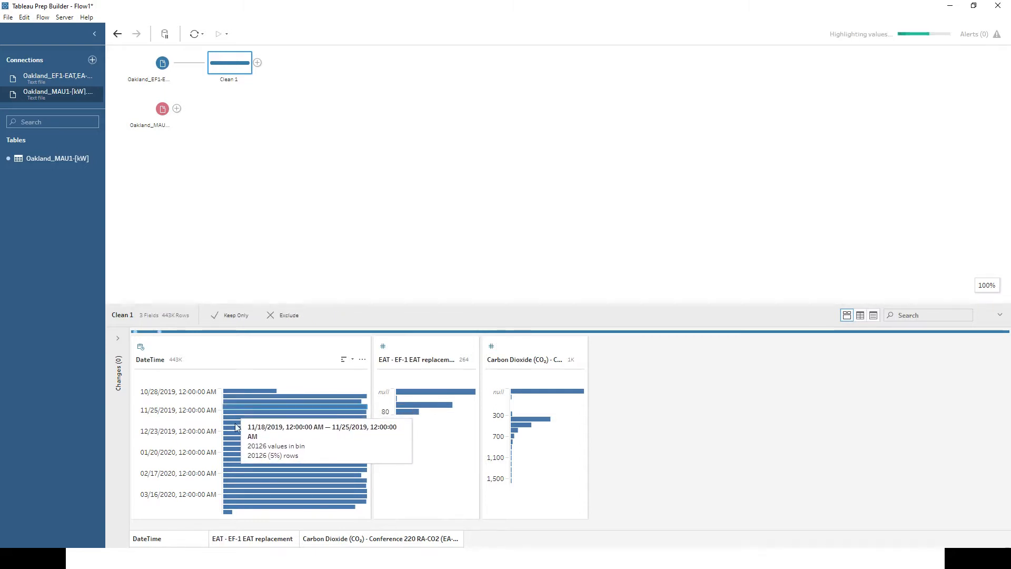
click(235, 407)
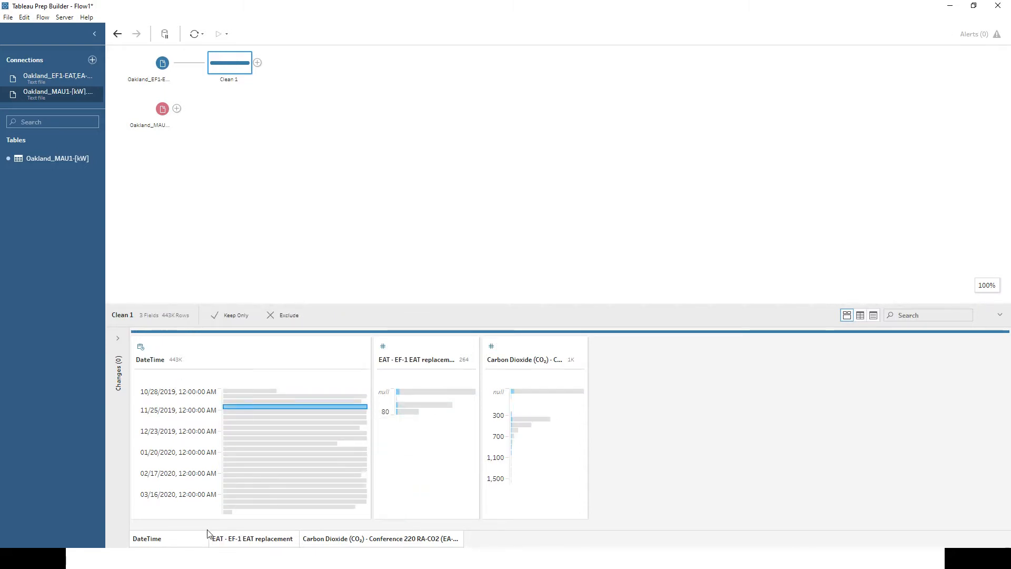
drag(223, 304, 226, 196)
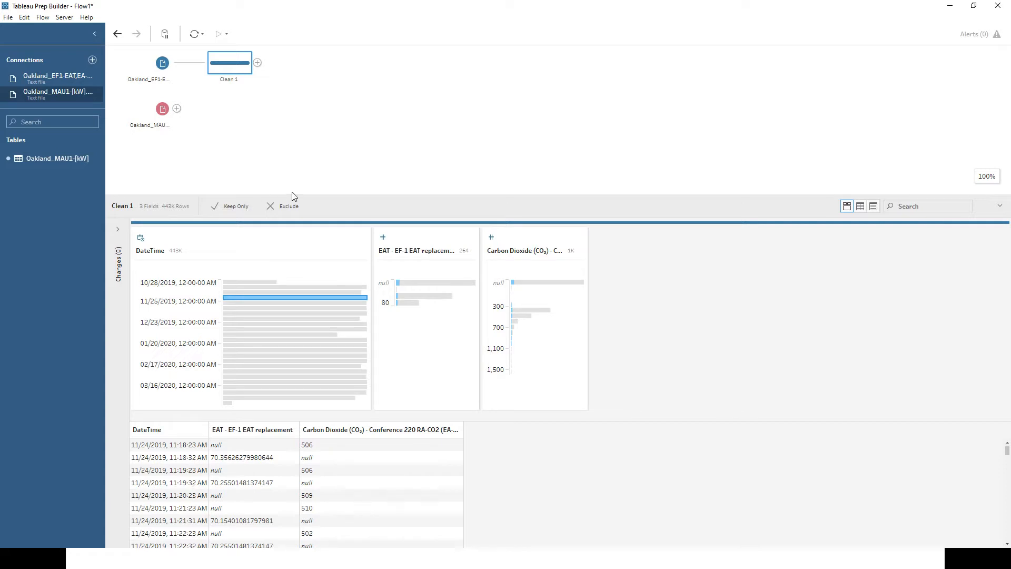
drag(292, 194, 289, 302)
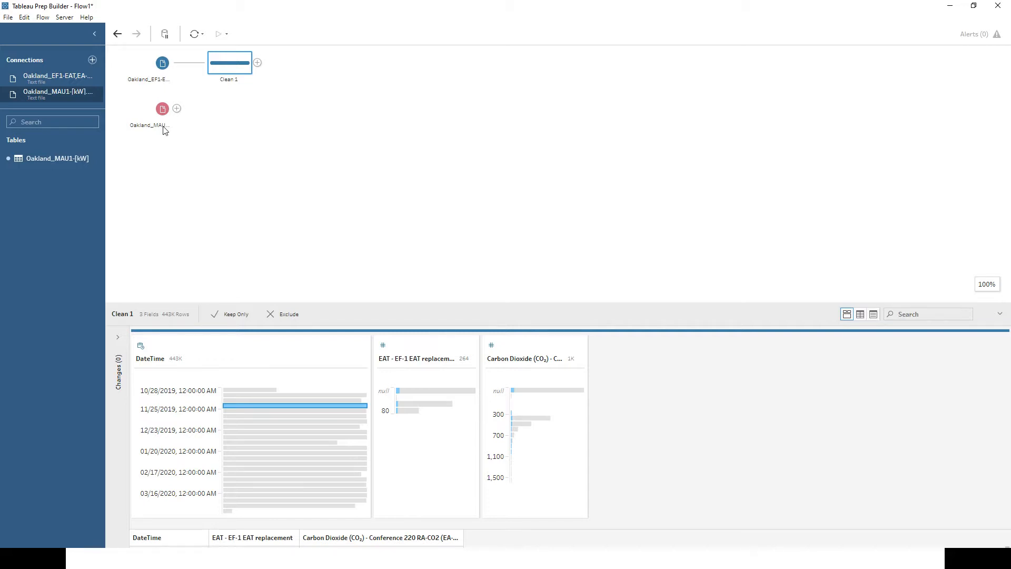
- Add a clean step to the Oakland_MAU1 input in the flow
click(161, 109)
click(176, 109)
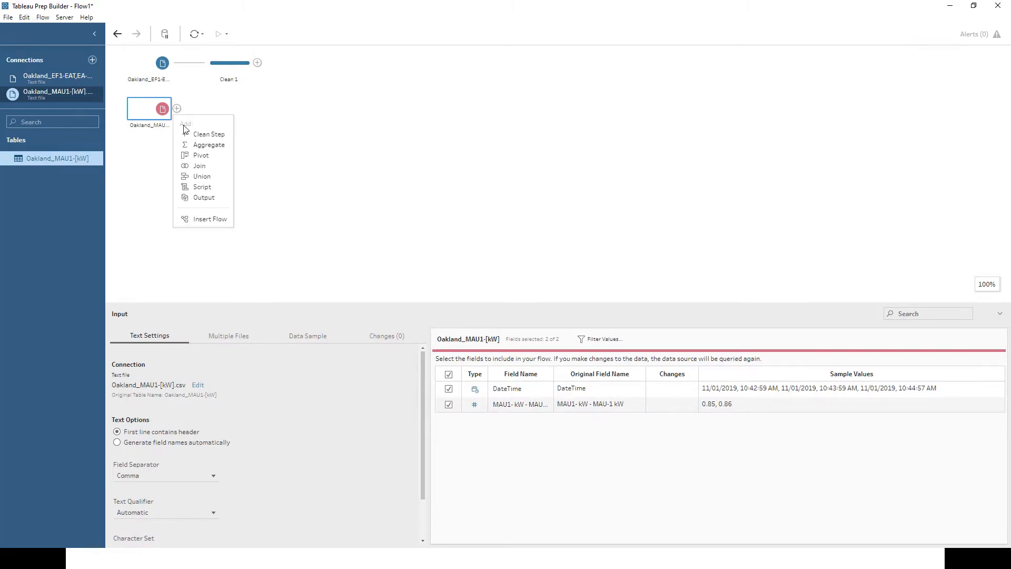
click(199, 135)
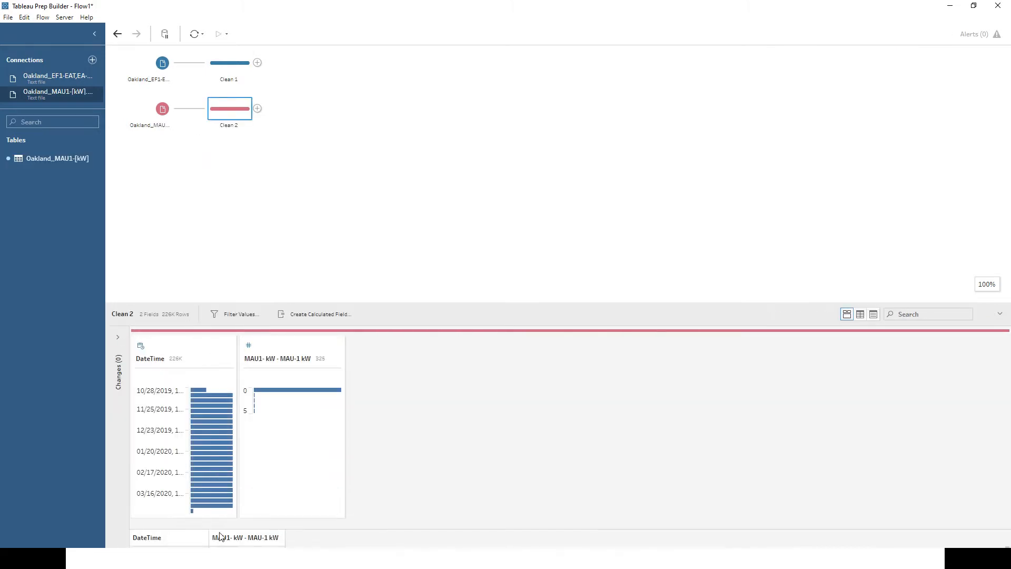
click(235, 223)
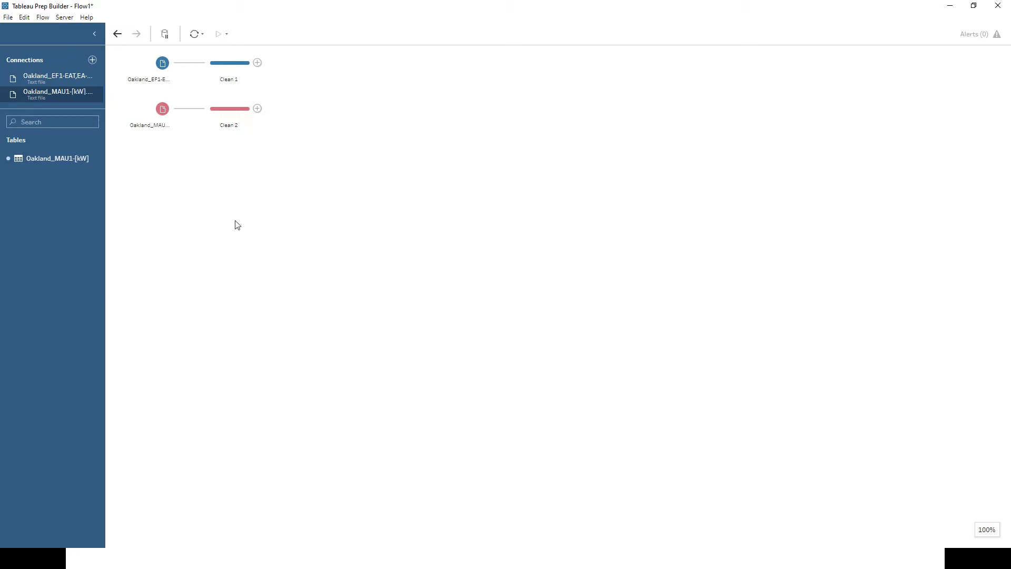
- Select the Clean 1 step, switch to Tableau Formulas.txt in Notepad and examine the Date & Time formula with MAKEDATETIME, MAKEDATE and MAKETIME
click(235, 64)
key(alt+Tab)
key(alt+Tab)
key(alt+Tab)
key(alt+Tab)
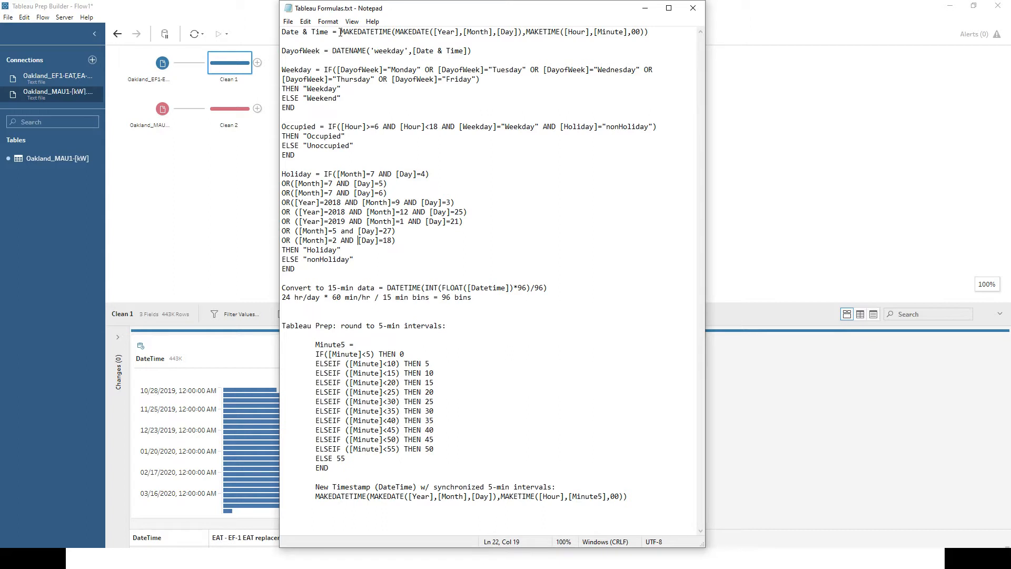
drag(340, 33, 392, 33)
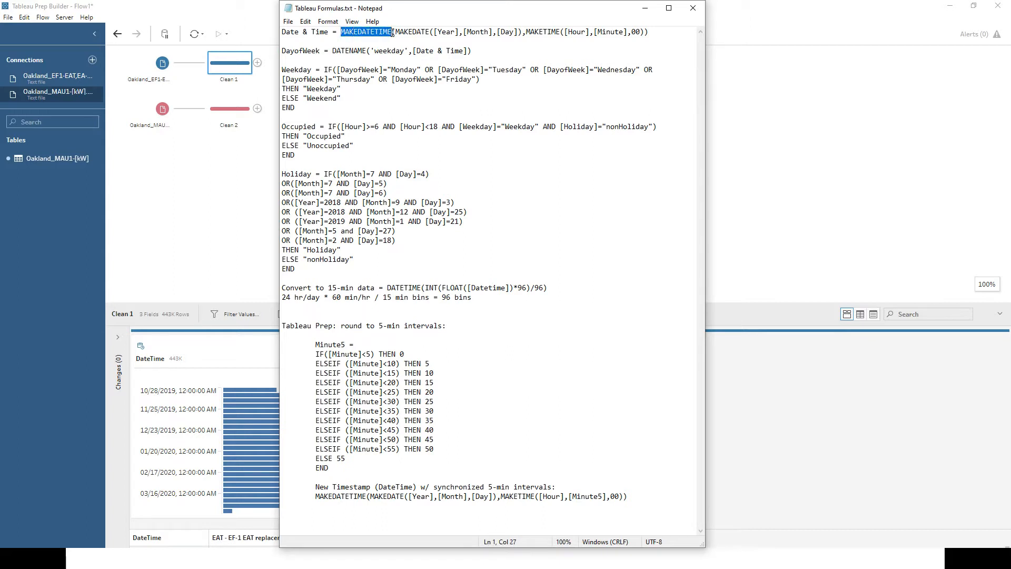
click(392, 34)
drag(521, 35, 524, 35)
click(523, 43)
drag(363, 44, 262, 30)
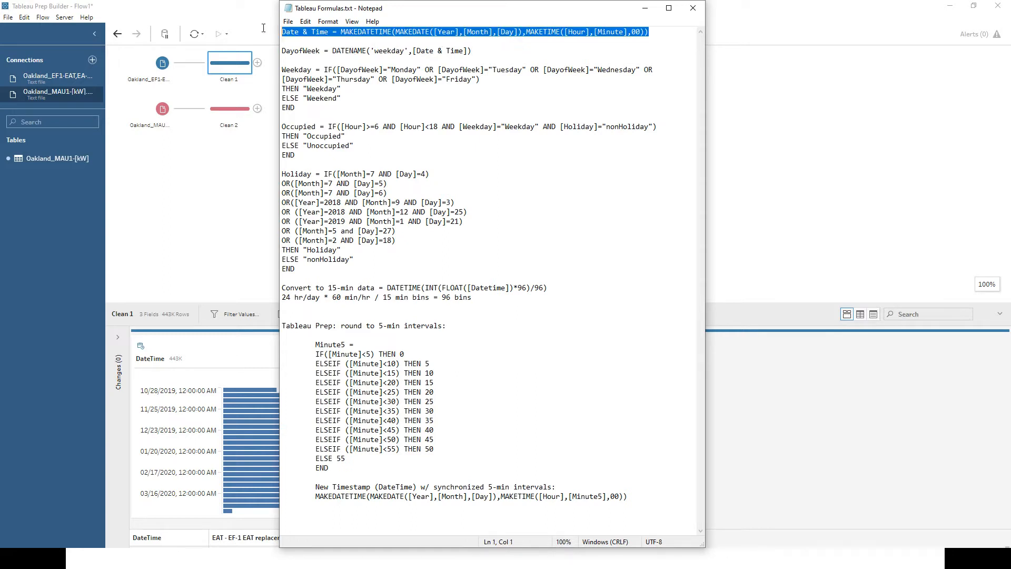
click(314, 43)
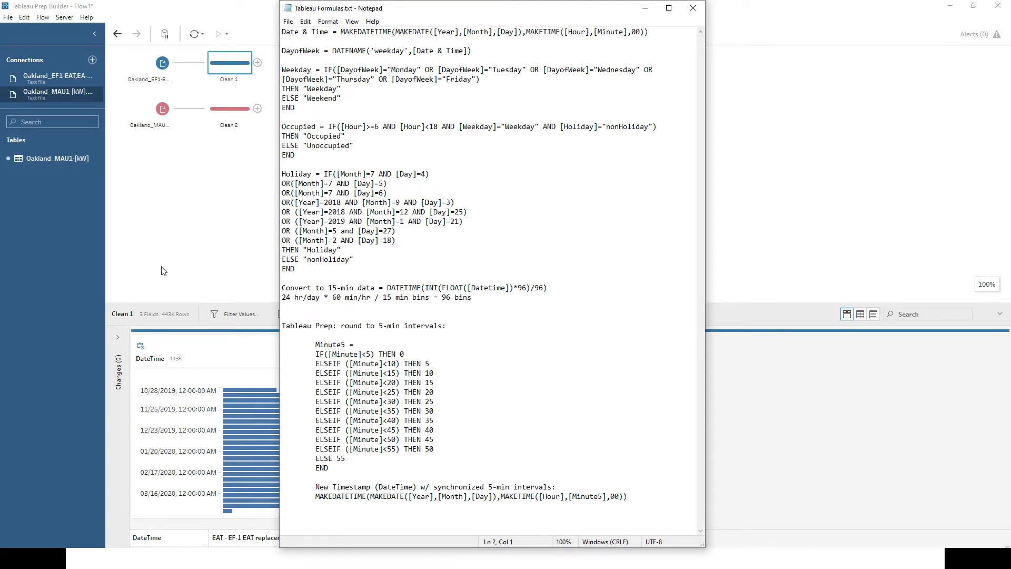
- Switch back to Tableau Prep Builder and add a calculated field named Year to Clean 1 with the formula DATEPART('year',[DateTime])
click(177, 223)
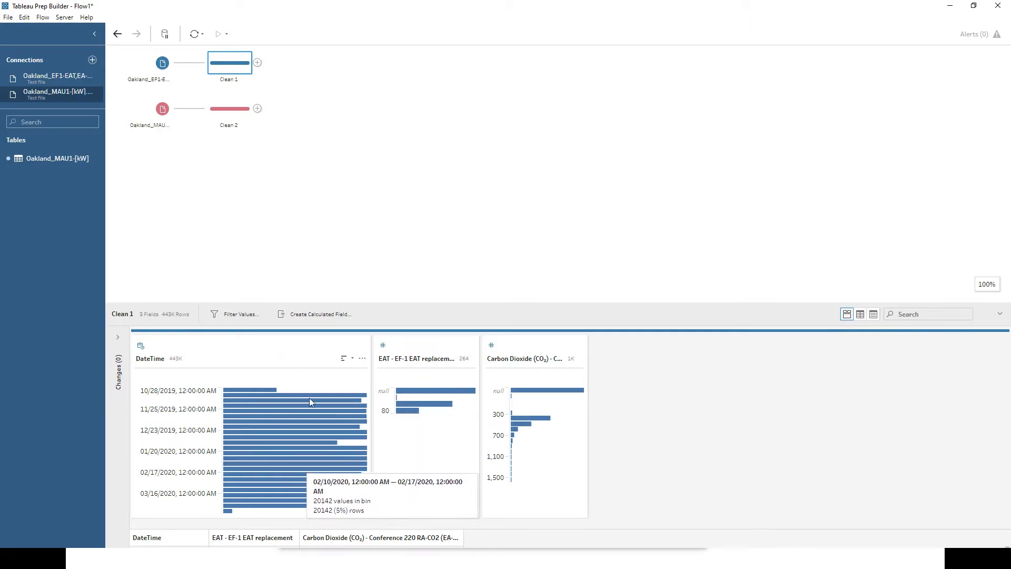
click(303, 315)
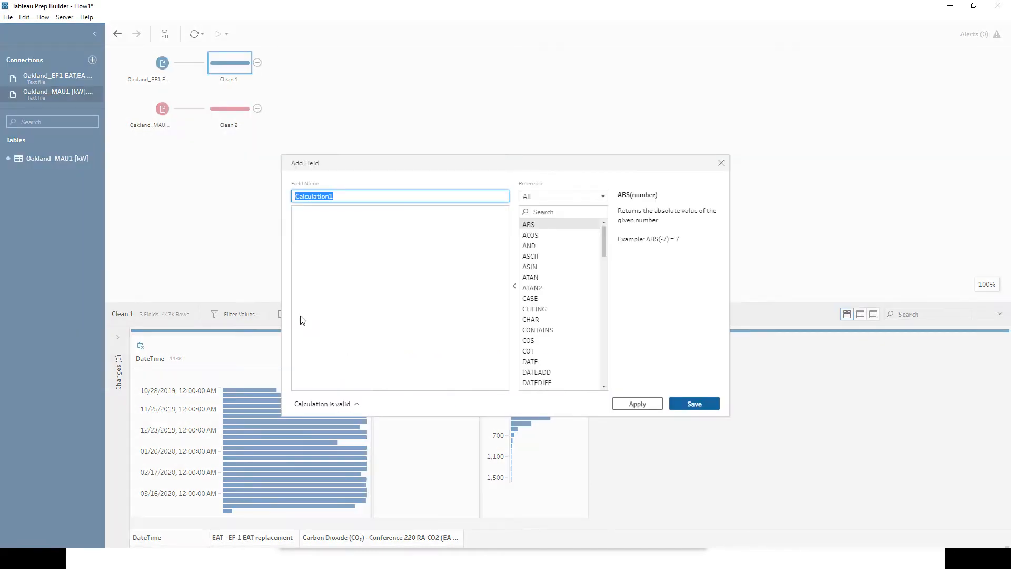
text(Year)
key(Tab)
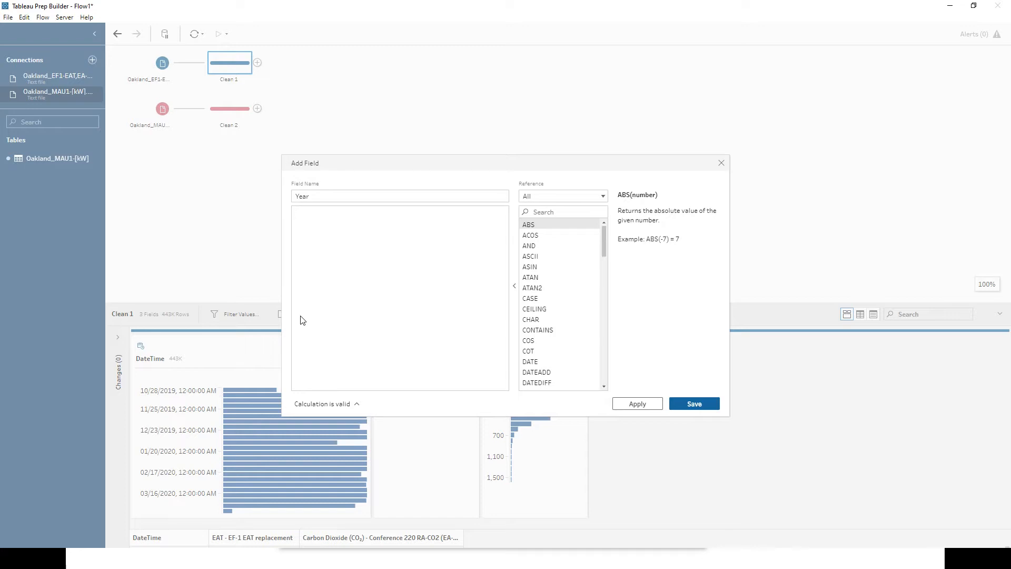
text(datepart)
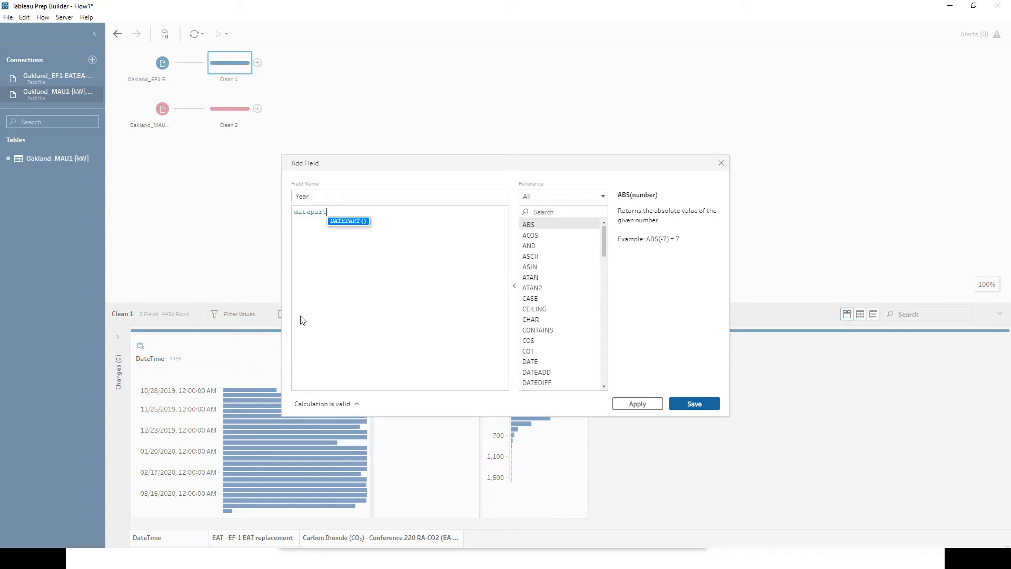
key(Return)
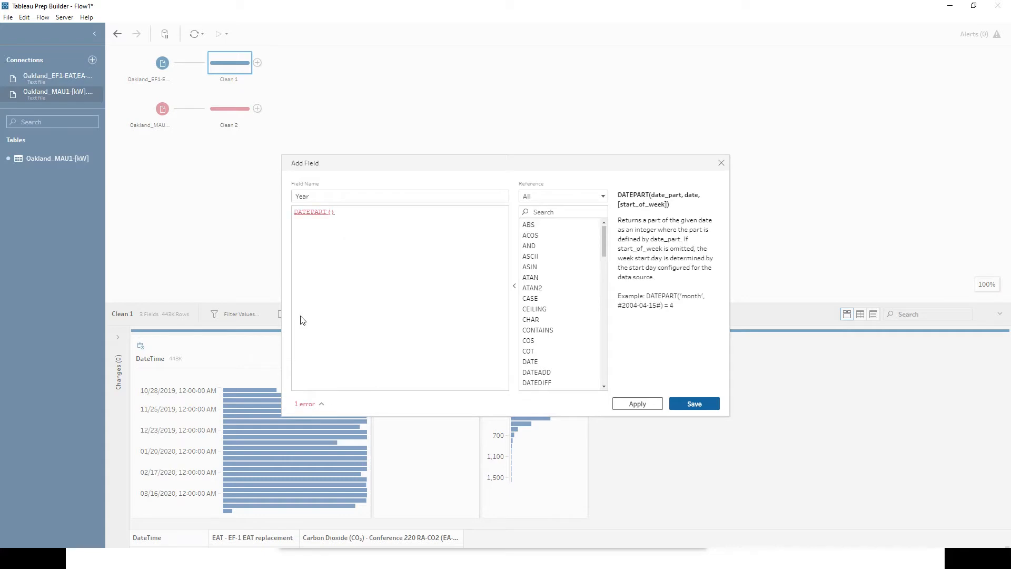
text('year', da)
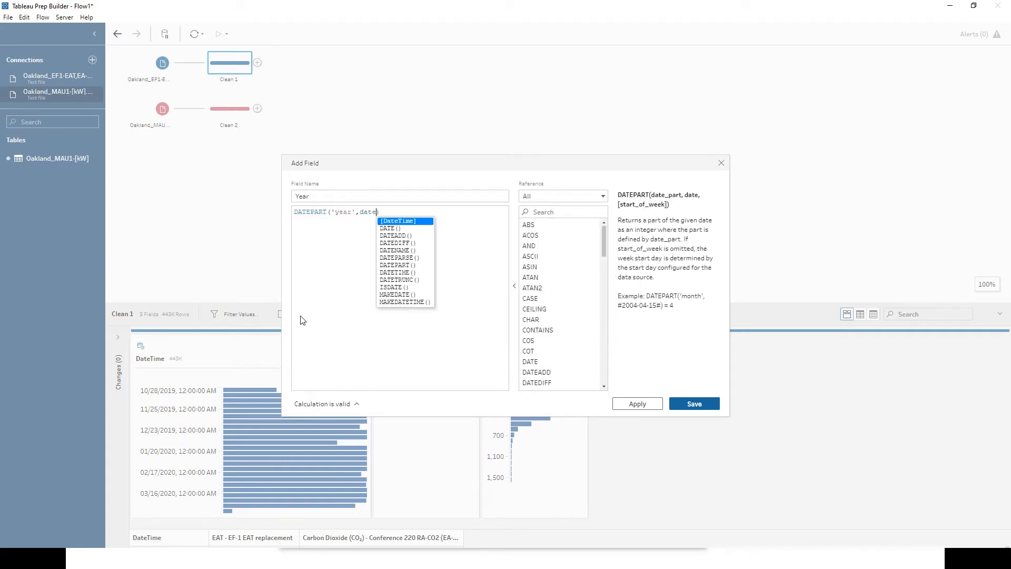
key(Return)
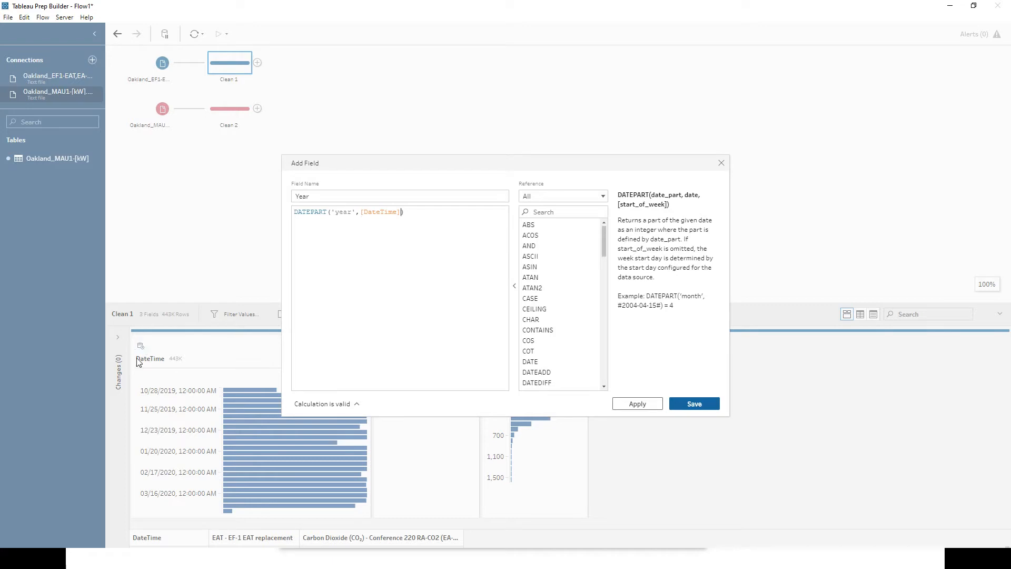
click(694, 403)
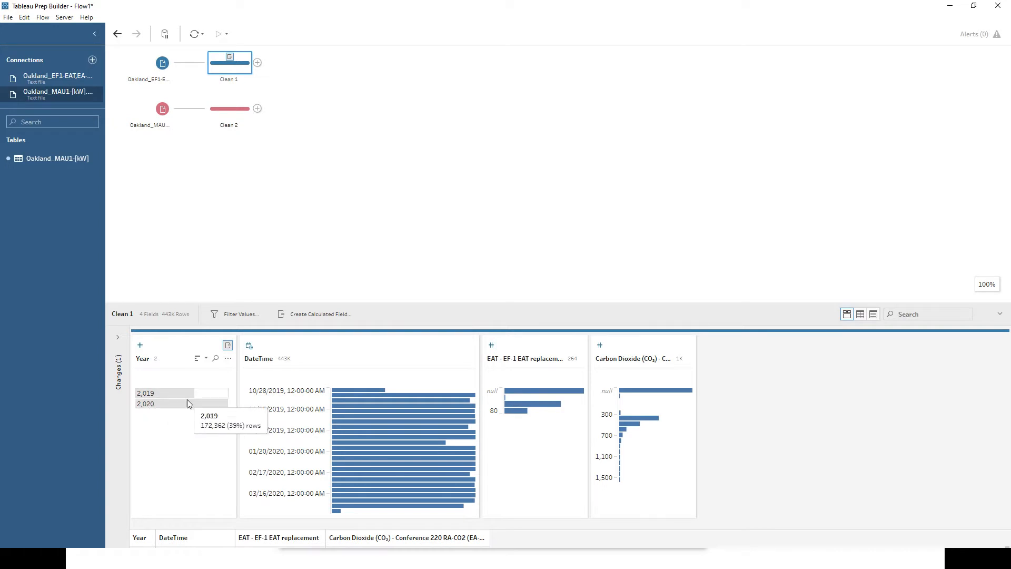
- Add a calculated field named Month to Clean 1 with the formula DATEPART('month', [DateTime])
click(329, 316)
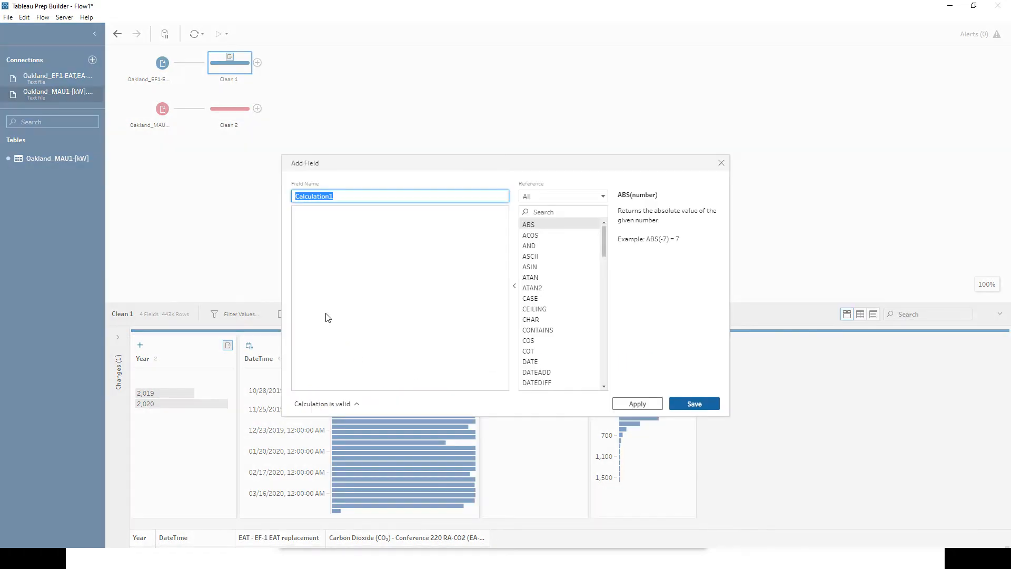
text(Month)
key(Tab)
text(DATEPART()
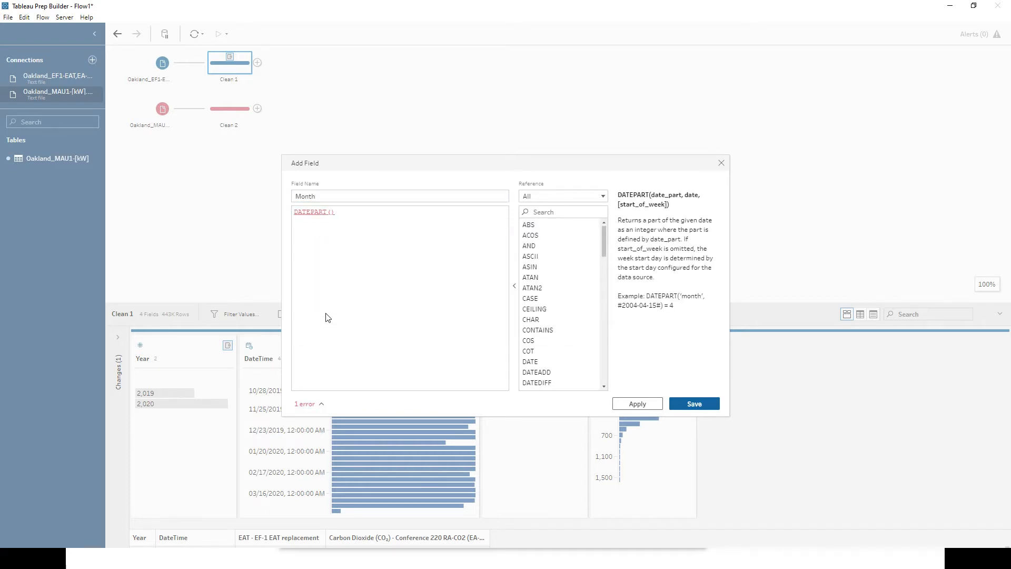
text('month', date)
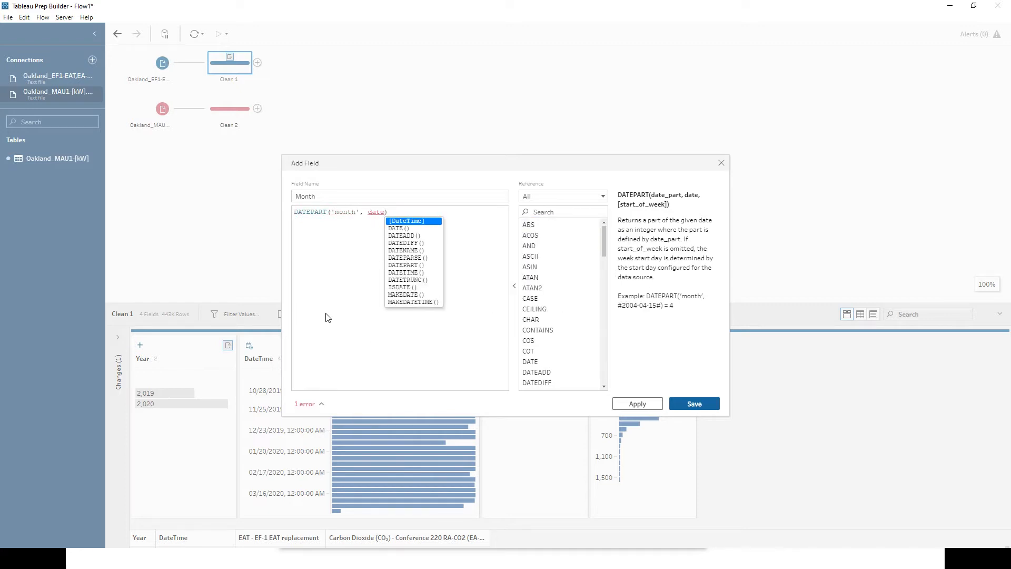
key(Return)
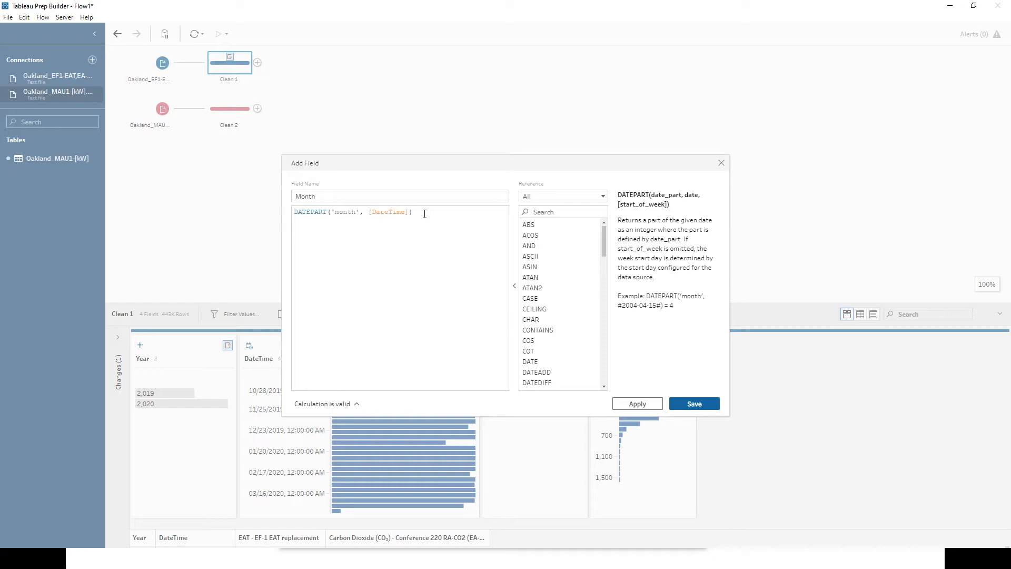
click(694, 404)
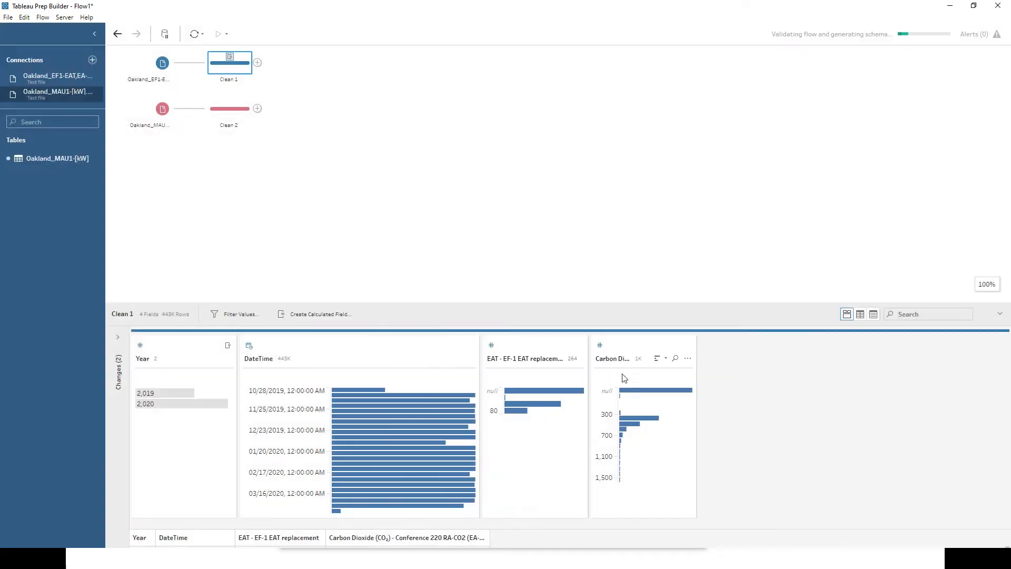
- Add a calculated field named day to Clean 1 with the formula DATEPART('day',[DateTime])
click(312, 314)
text(day)
key(Tab)
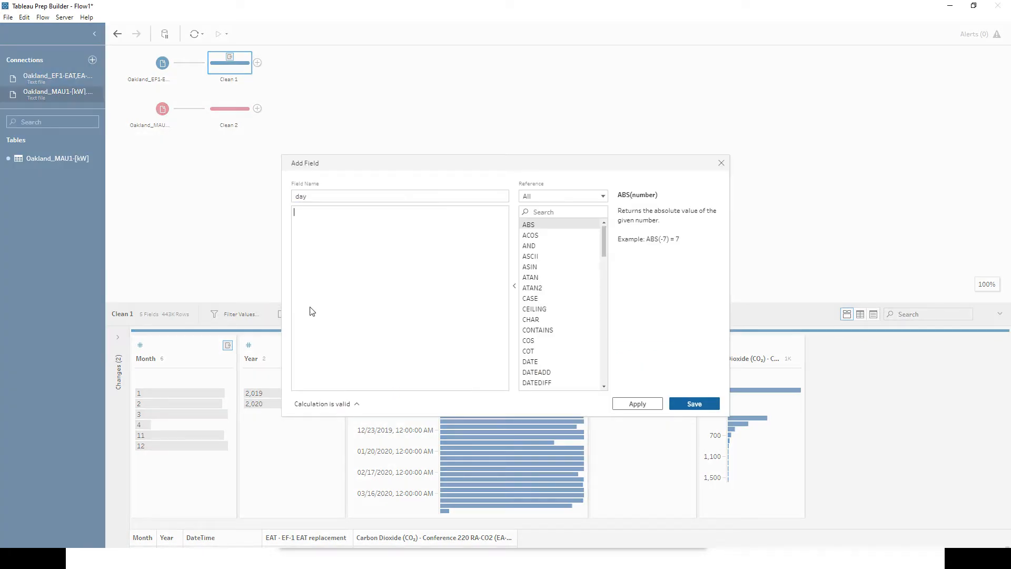
text(d)
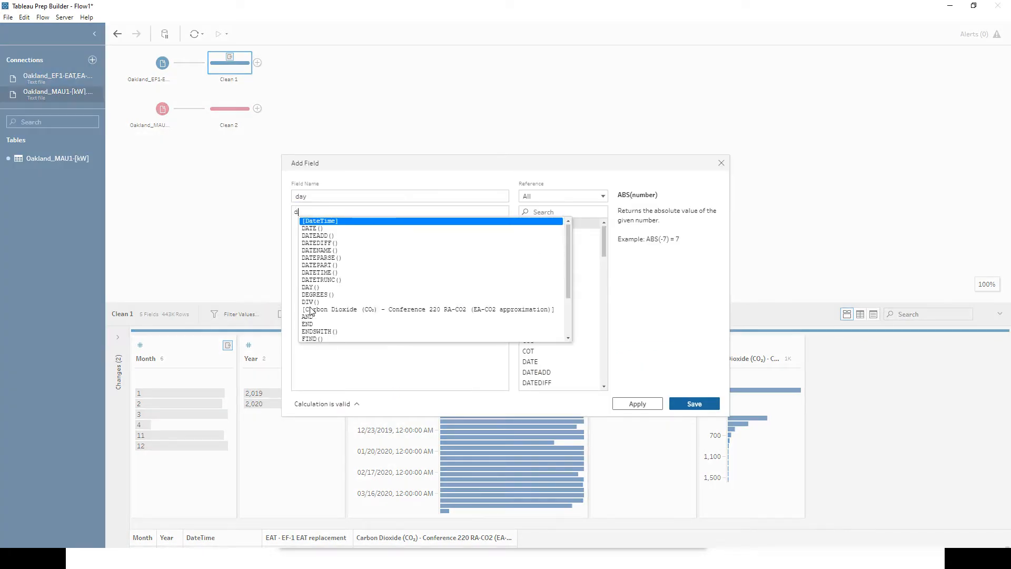
text(atepart)
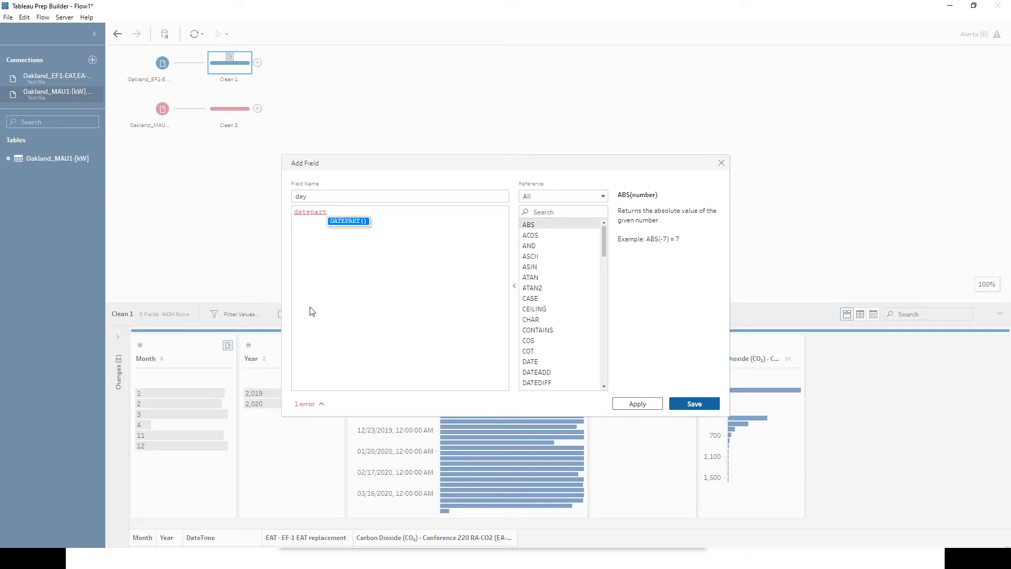
key(Return)
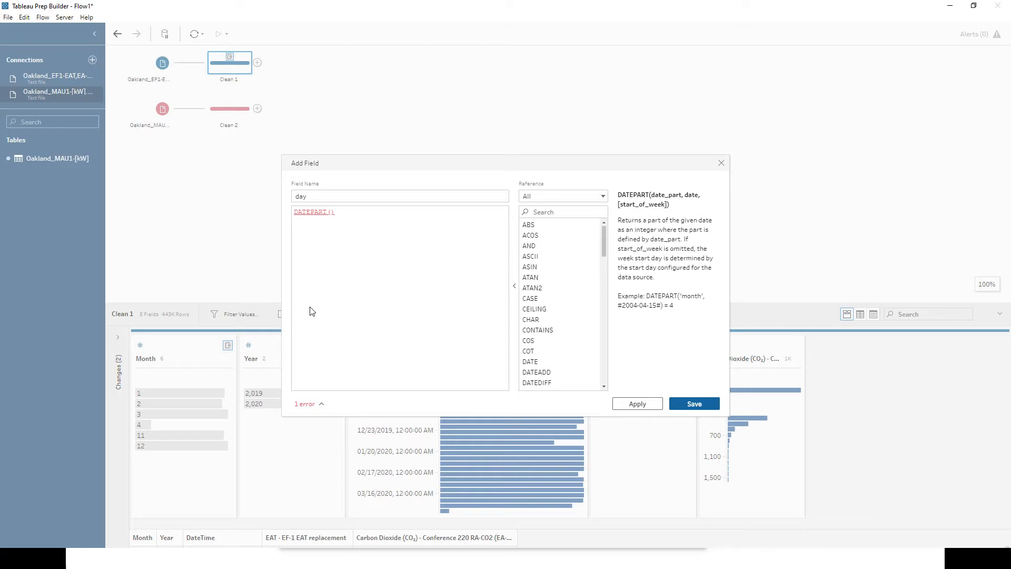
text('day',d)
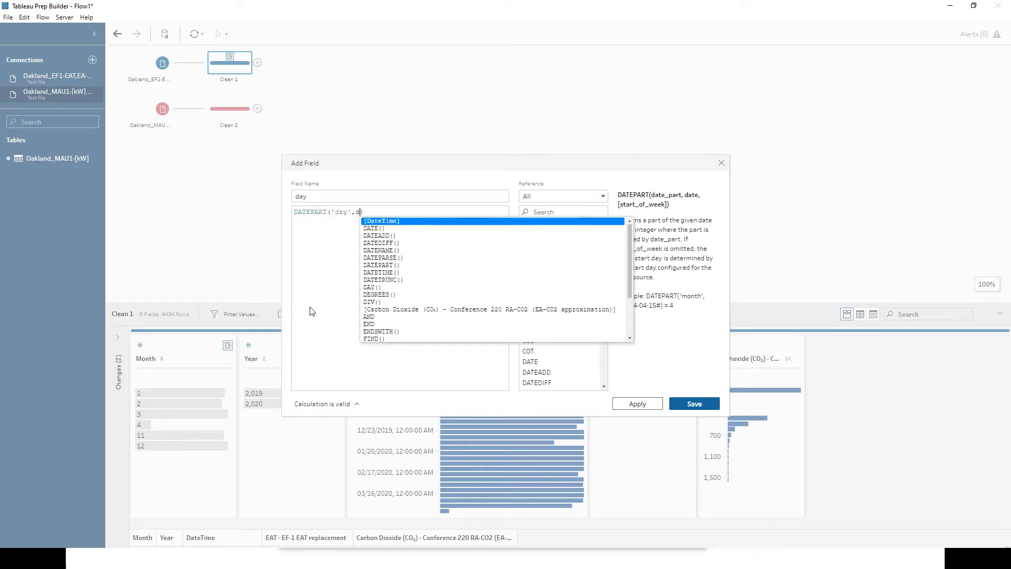
text(ate)
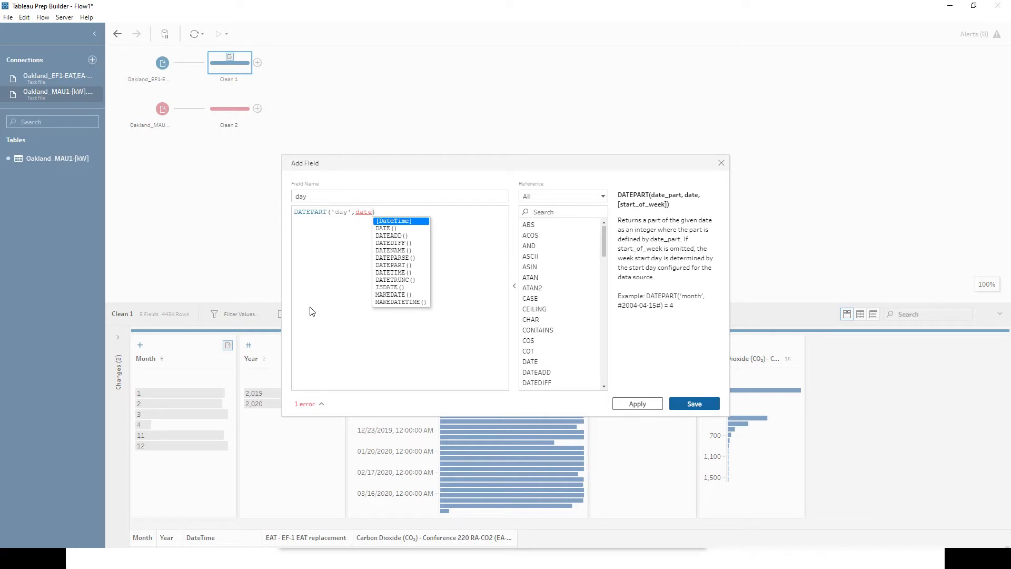
key(Up)
key(Up)
key(Down)
key(Down)
key(Up)
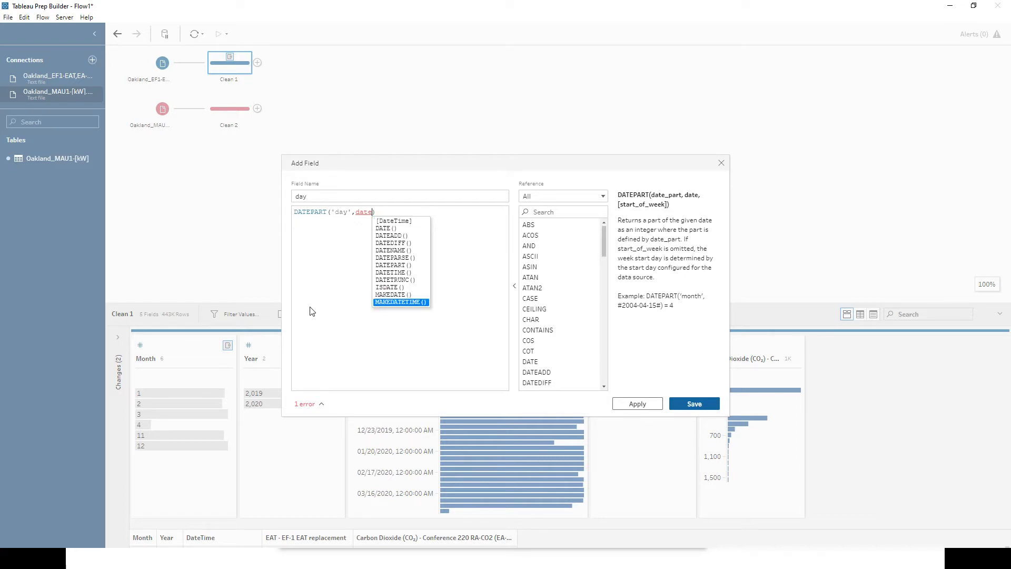
key(Down)
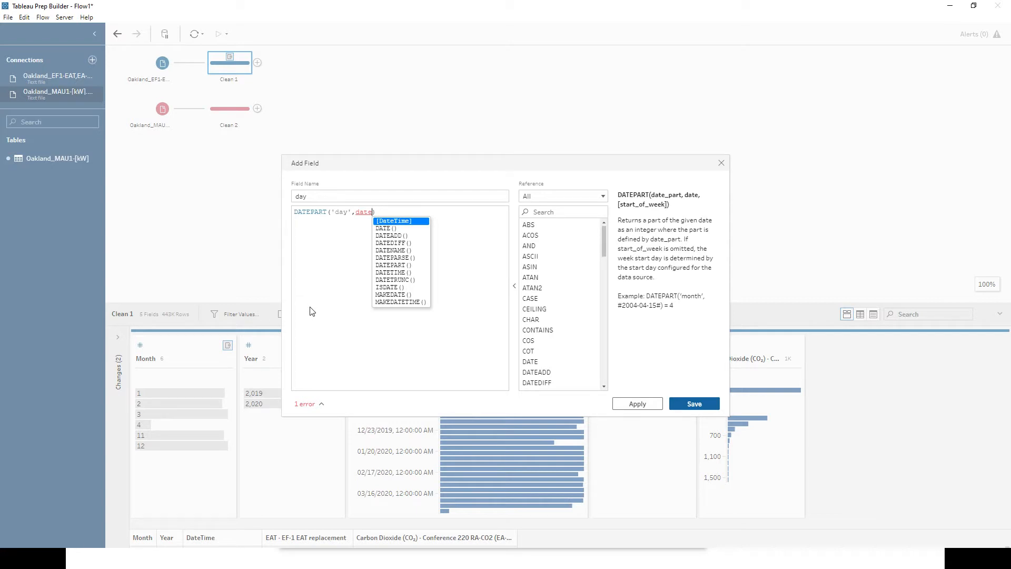
key(Return)
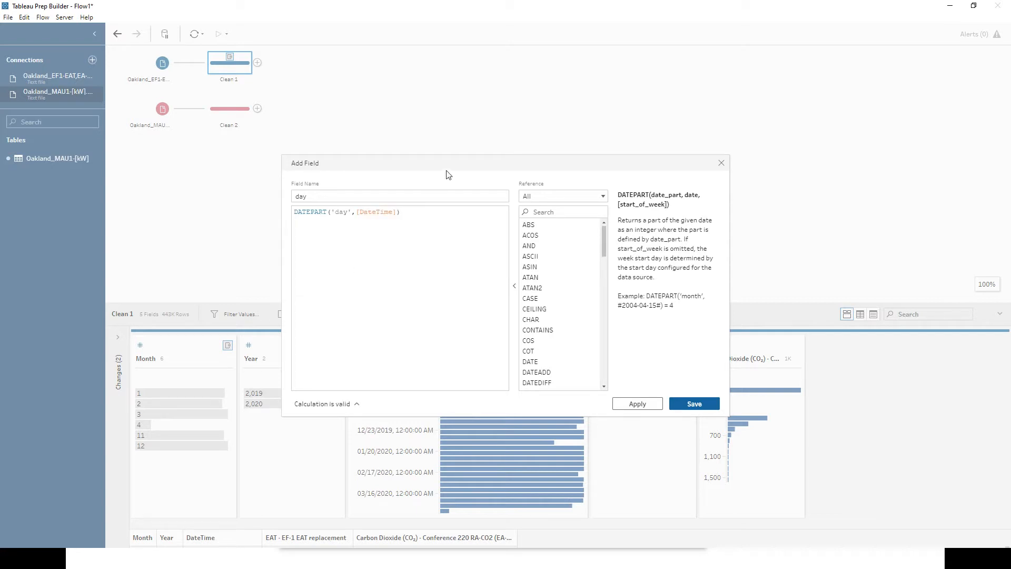
click(693, 403)
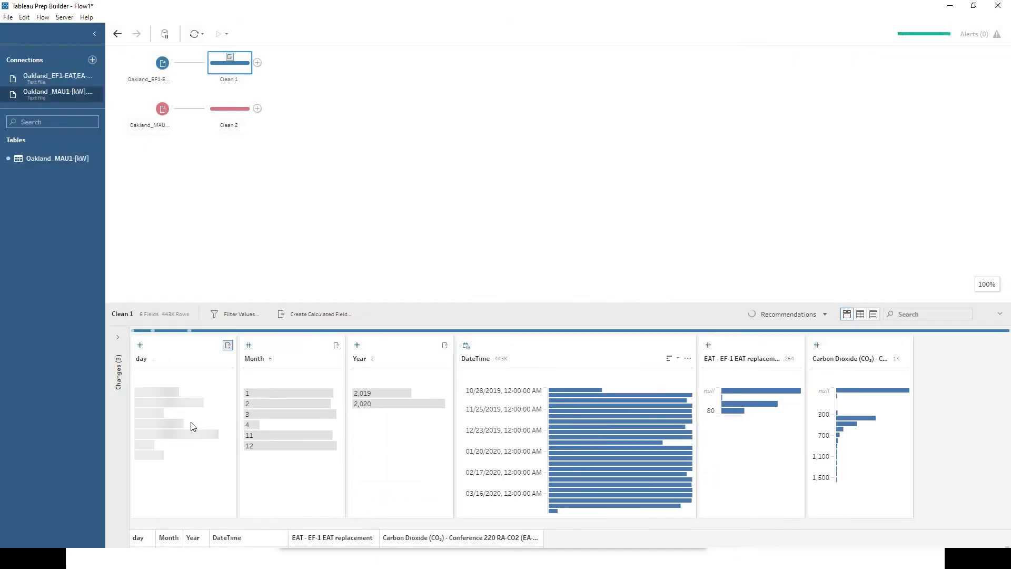
- Add a calculated field named hour to Clean 1 with the formula DATEPART('hour',[DateTime])
click(322, 315)
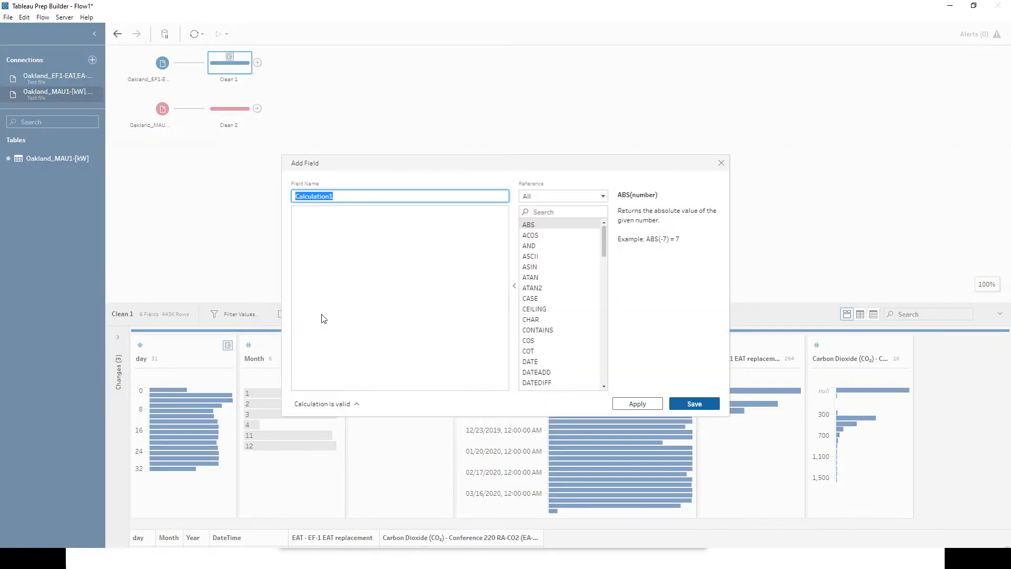
text(hour)
key(Tab)
text(da)
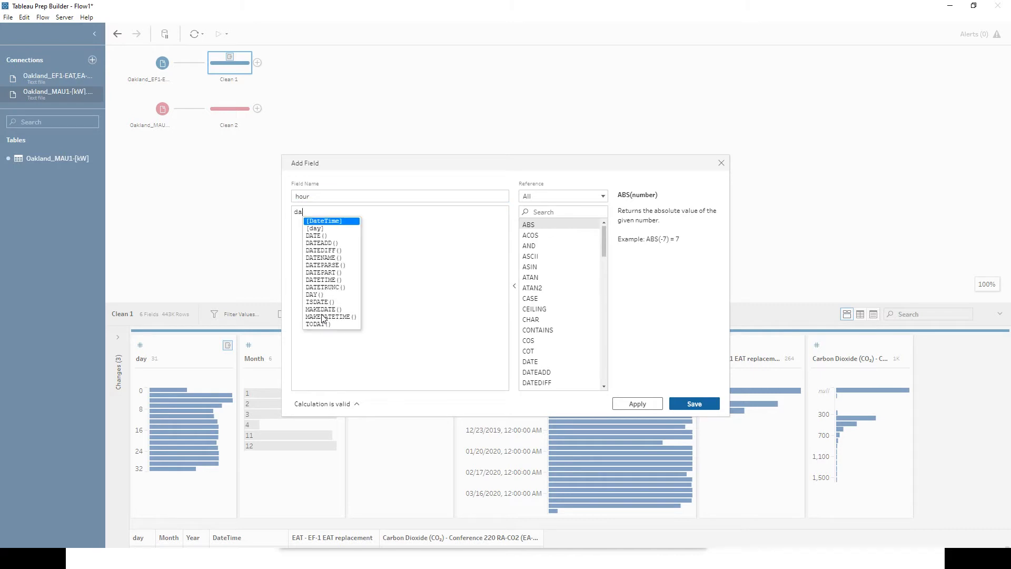
text(tepart)
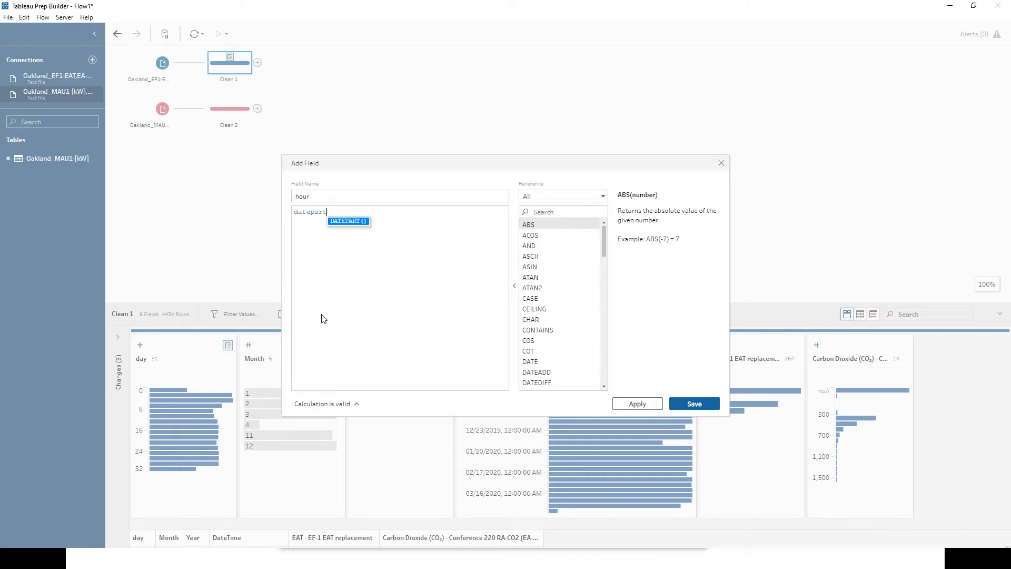
key(Return)
text('hour')
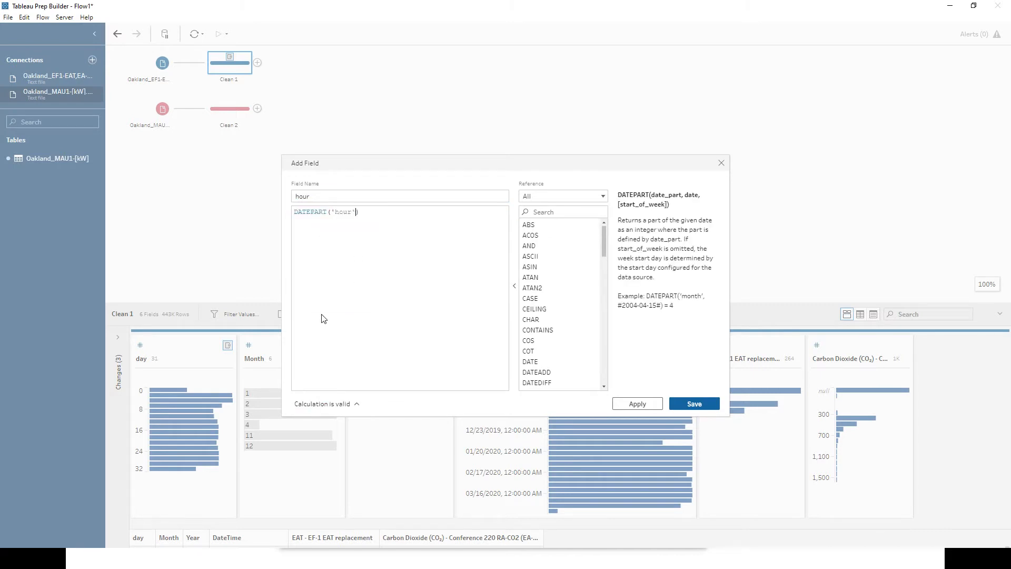
text(,.)
key(BackSpace)
key(BackSpace)
text(d)
key(BackSpace)
text(,date)
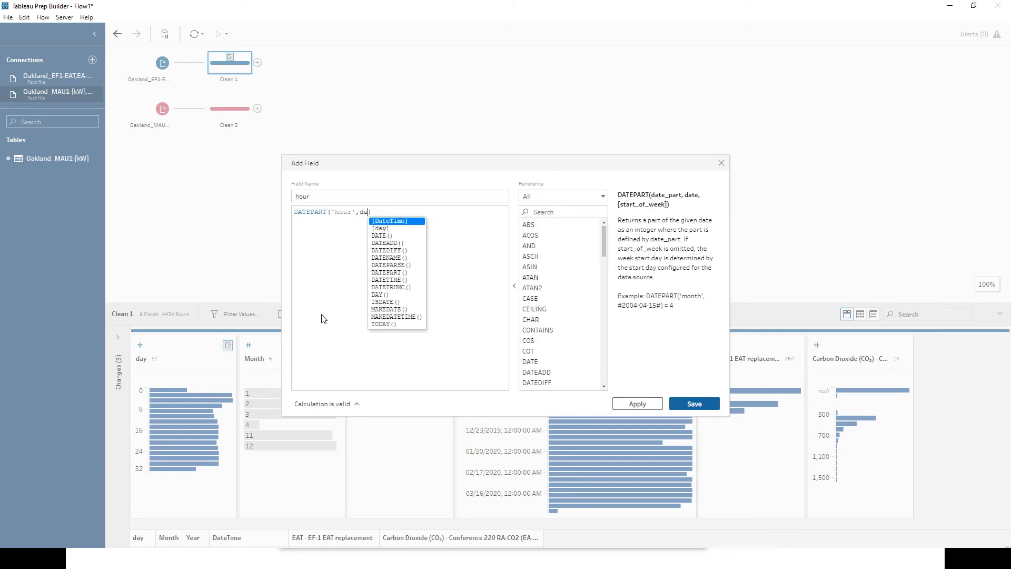
key(Return)
click(694, 403)
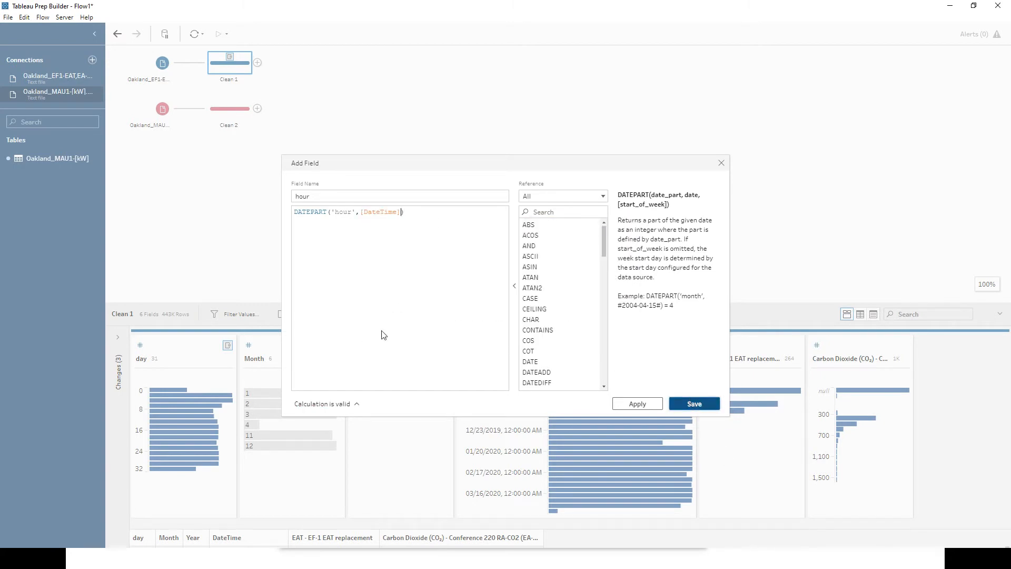
- Add a calculated field named Minute to Clean 1 with the formula DATEPART('minute',[DateTime])
click(315, 312)
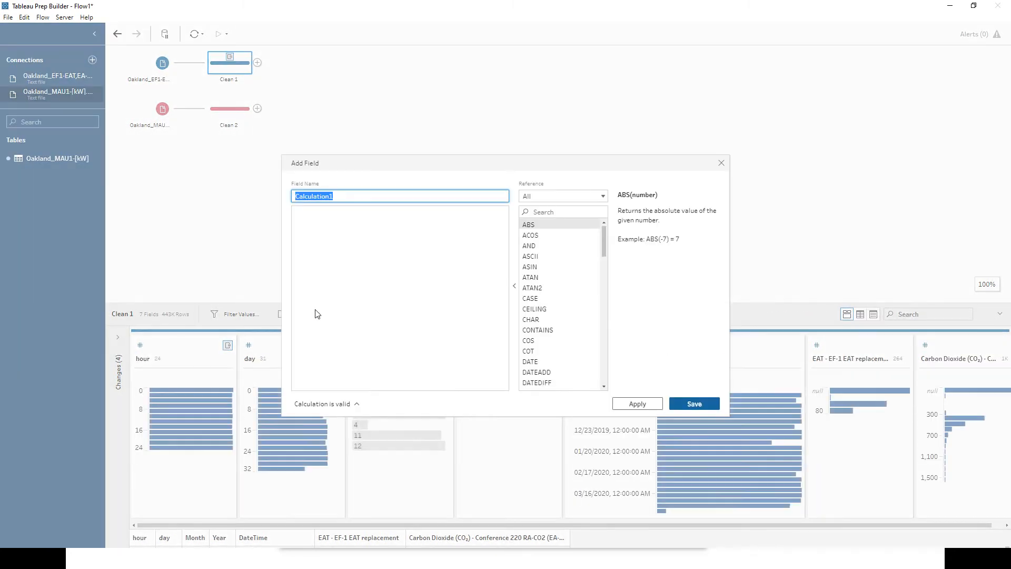
text(Minute)
key(Tab)
text(date)
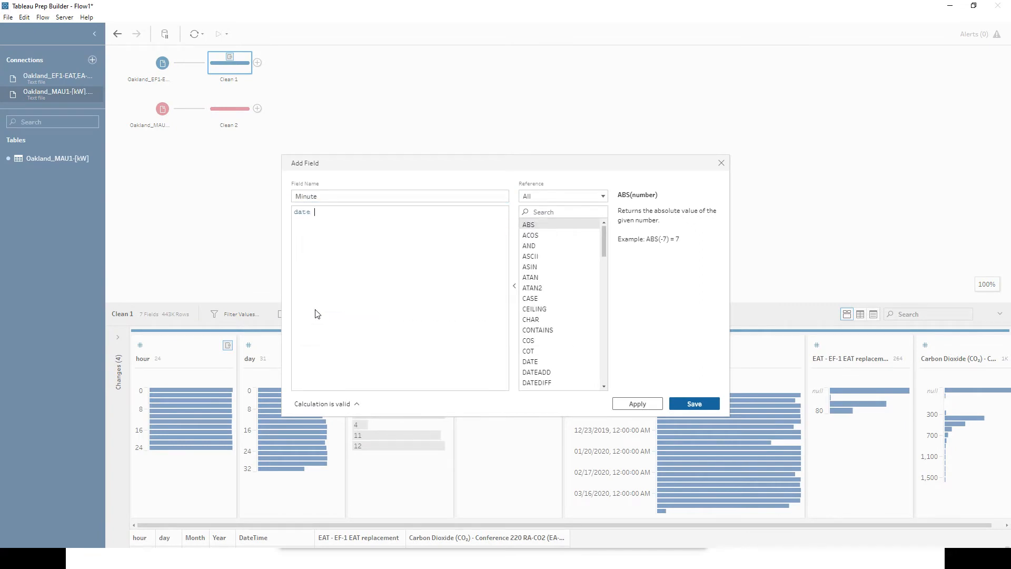
text(p[ar)
key(BackSpace)
key(BackSpace)
key(BackSpace)
text(art)
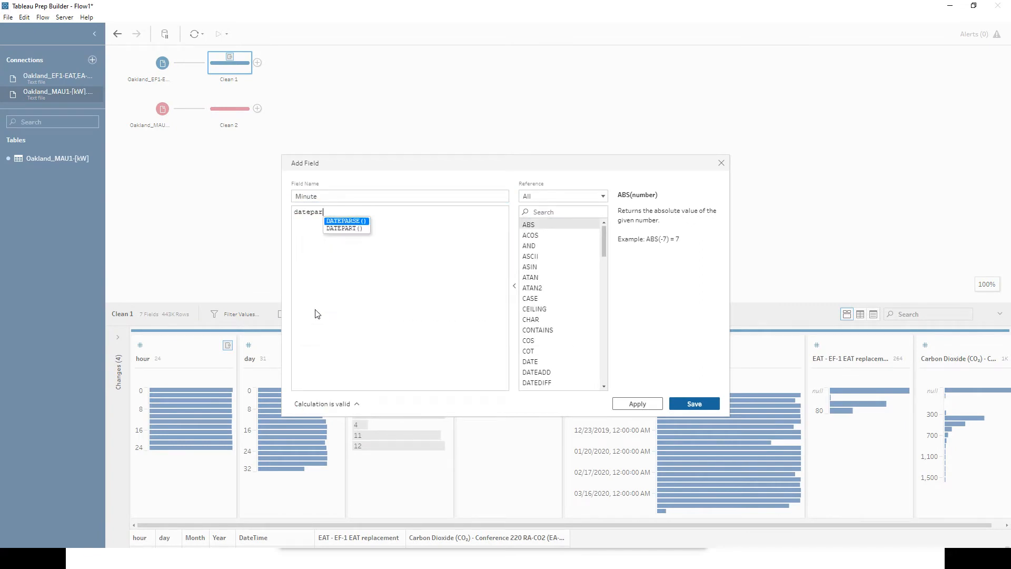
key(Return)
text('min)
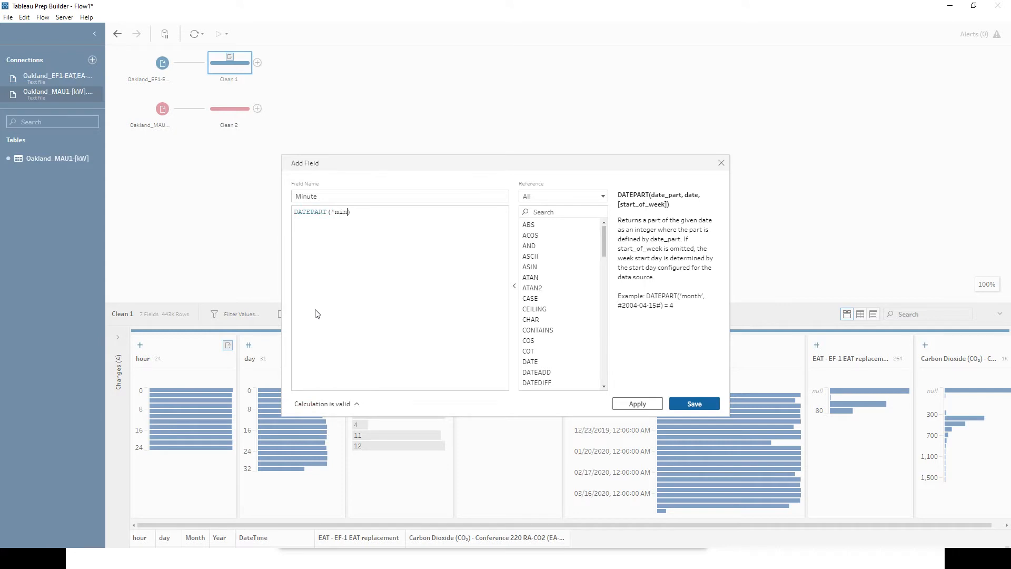
text(ute')
text(,[D)
key(Return)
click(691, 404)
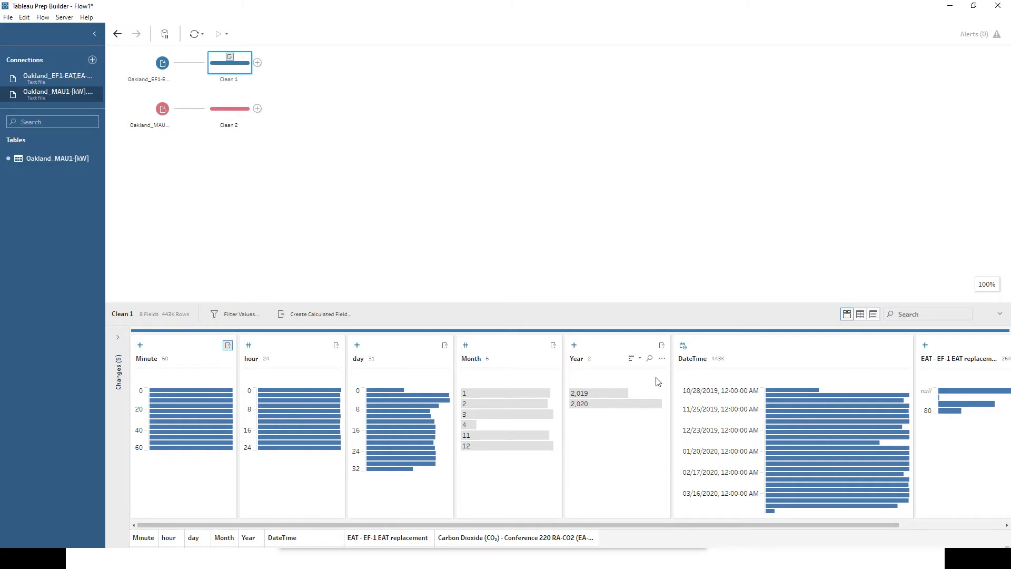
- Show the list of changes in Clean 1, move the Minute calculation directly below Year, and select the hour calculation
click(322, 314)
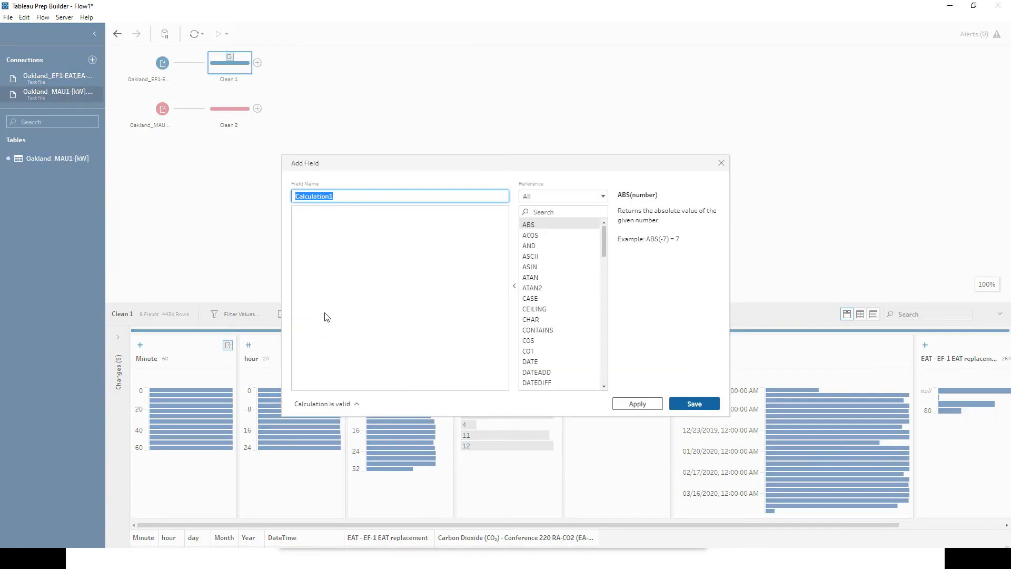
click(721, 163)
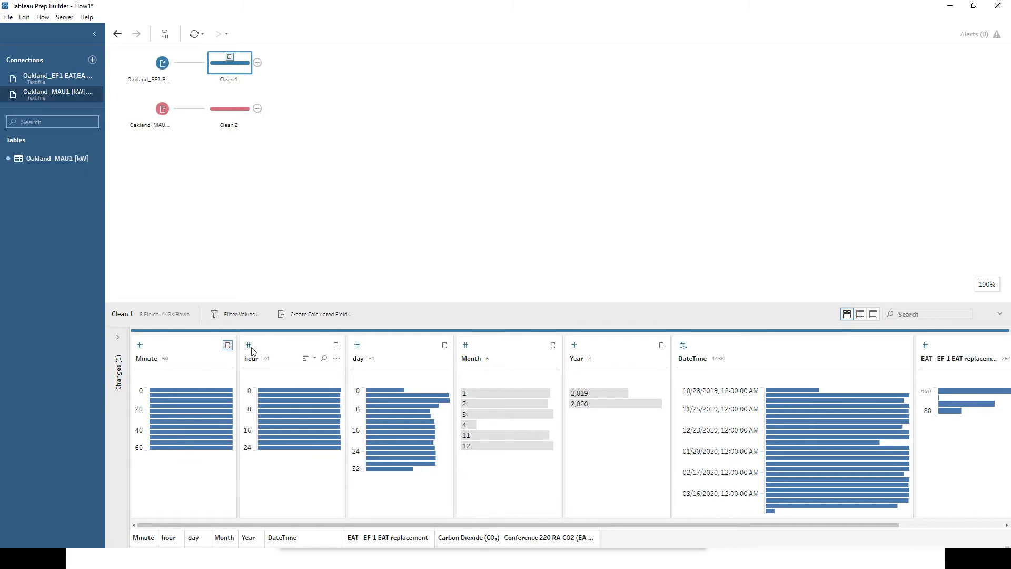
click(114, 337)
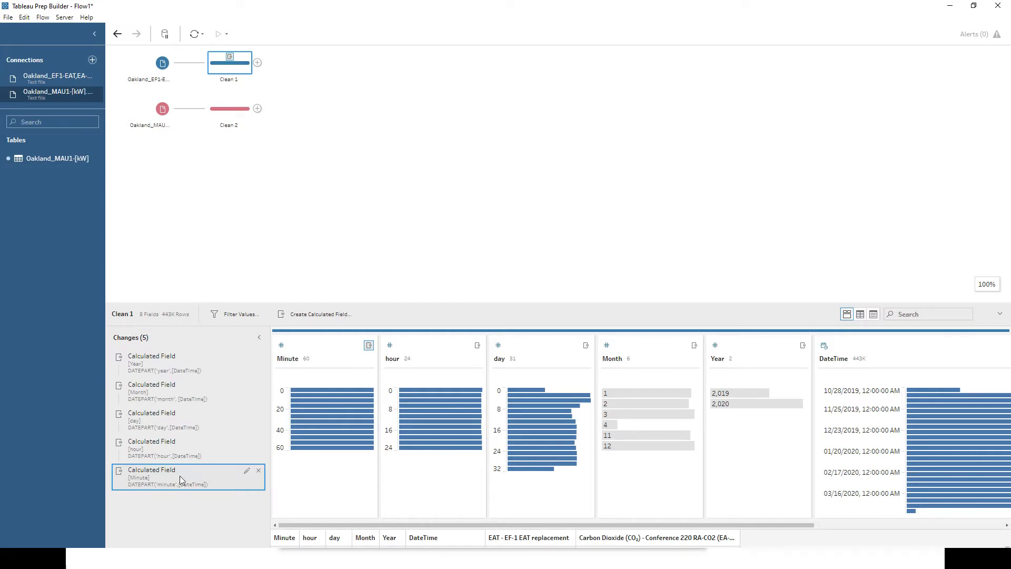
click(258, 336)
click(117, 337)
drag(144, 482, 161, 378)
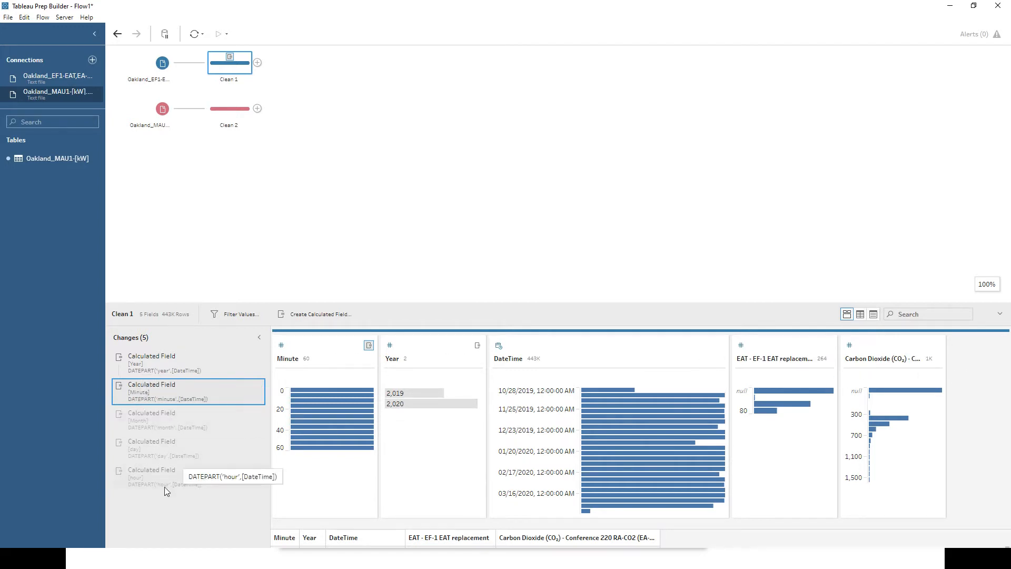
click(143, 485)
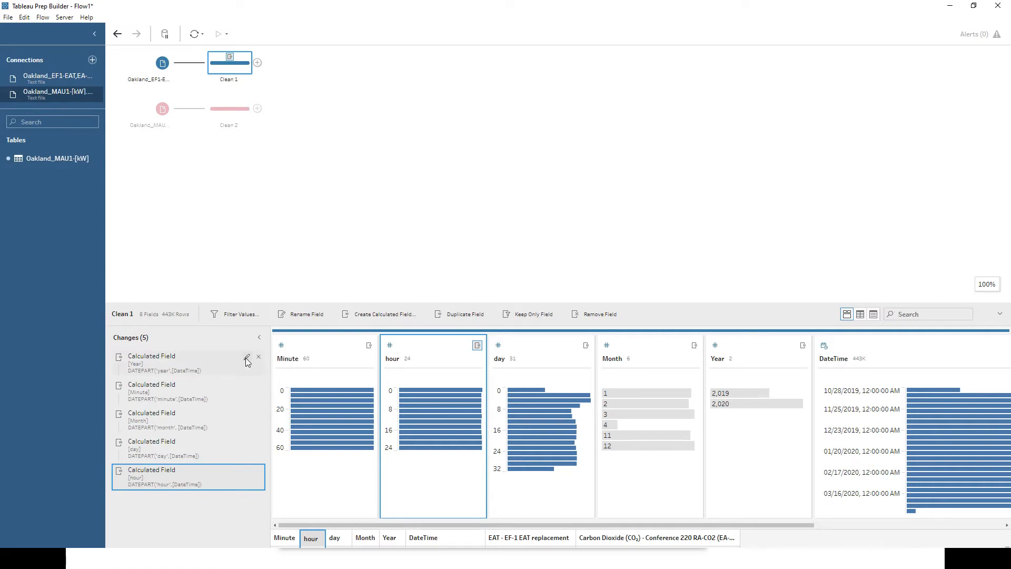
- Examine the Year calculation's formula and the Year field's options, and return to the hour change without editing
click(247, 359)
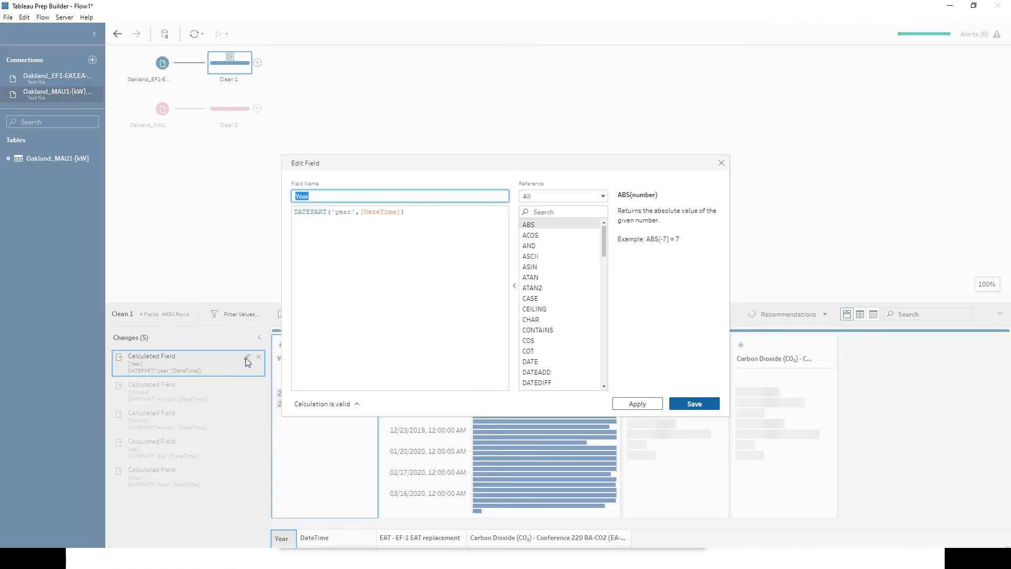
right_click(376, 210)
click(409, 233)
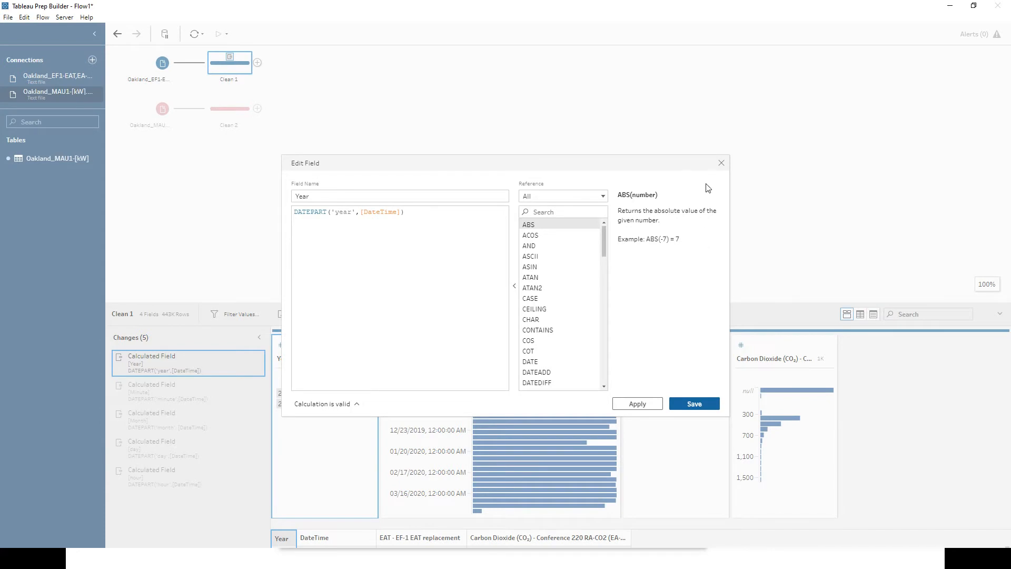
click(722, 164)
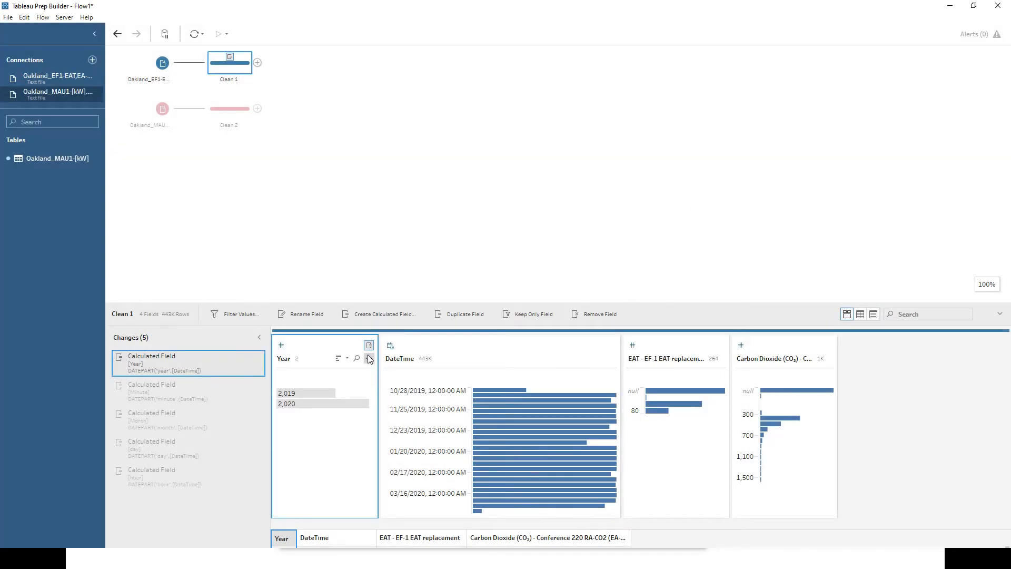
click(369, 359)
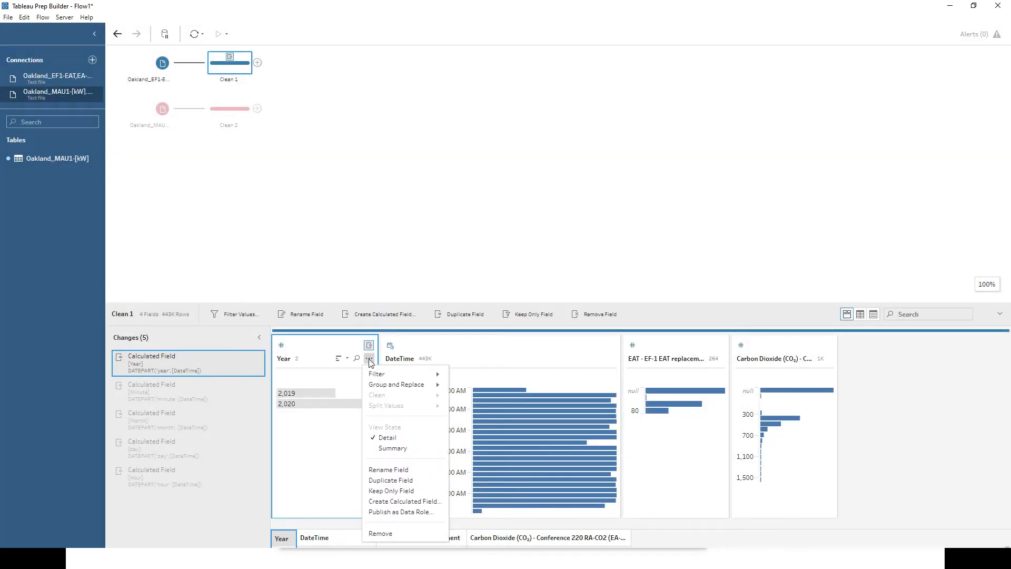
click(359, 250)
click(151, 480)
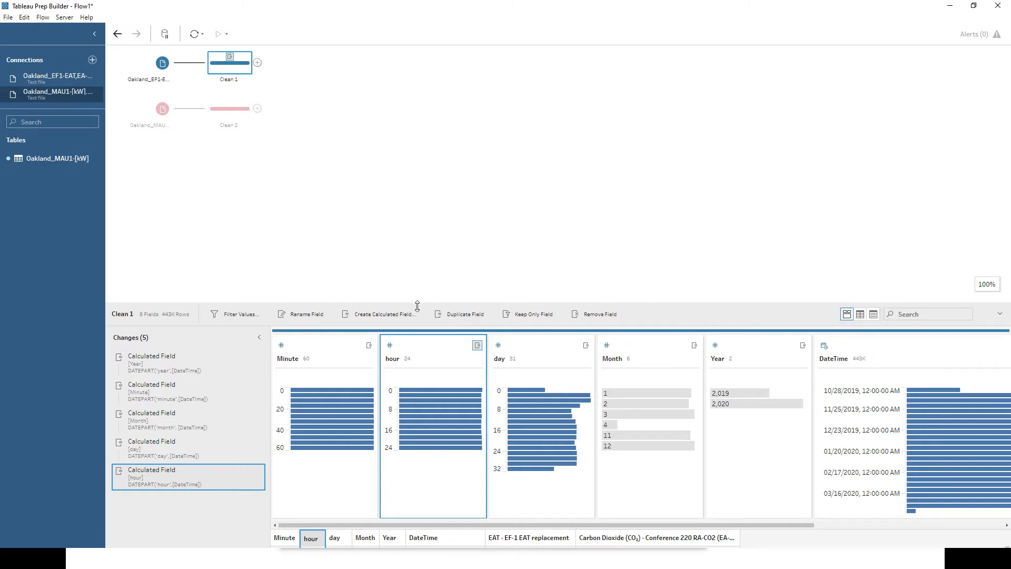
click(378, 315)
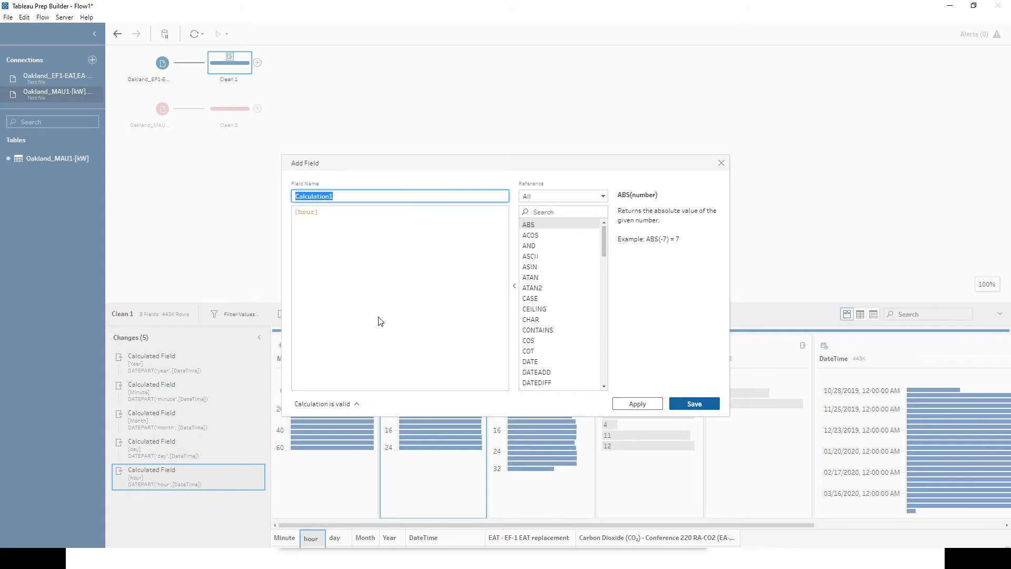
text(DateTimeNew)
click(380, 321)
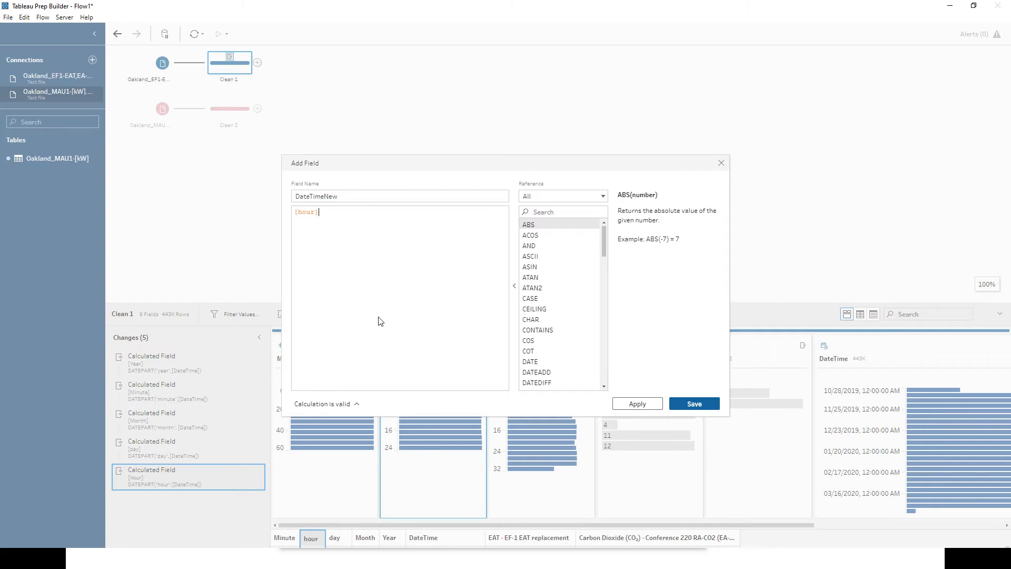
key(ctrl+a)
click(721, 163)
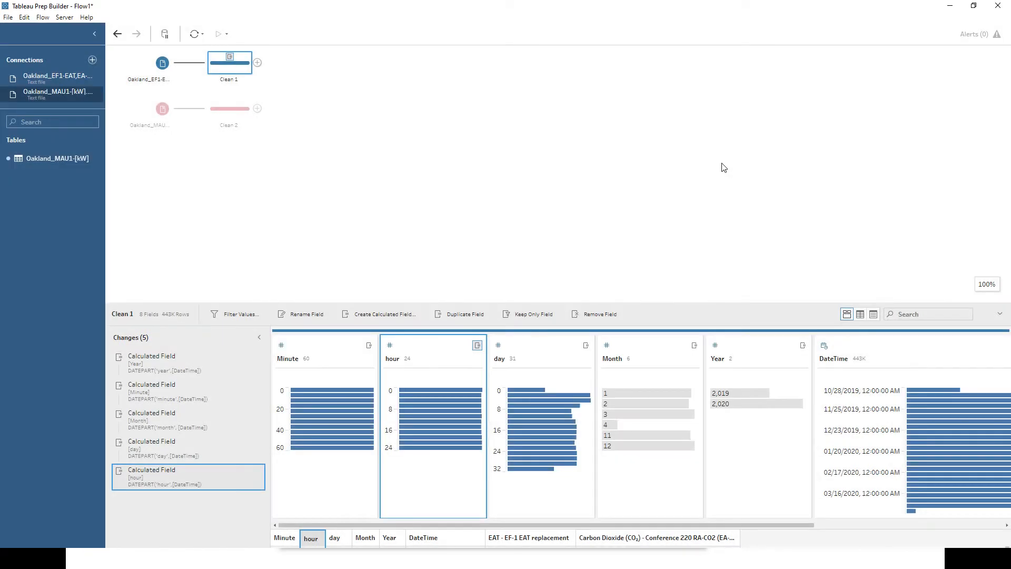
- Start a calculated field named DateTimeNew in Clean 1, replacing the prefilled [hour] formula with MAKEDATETIME()
click(398, 314)
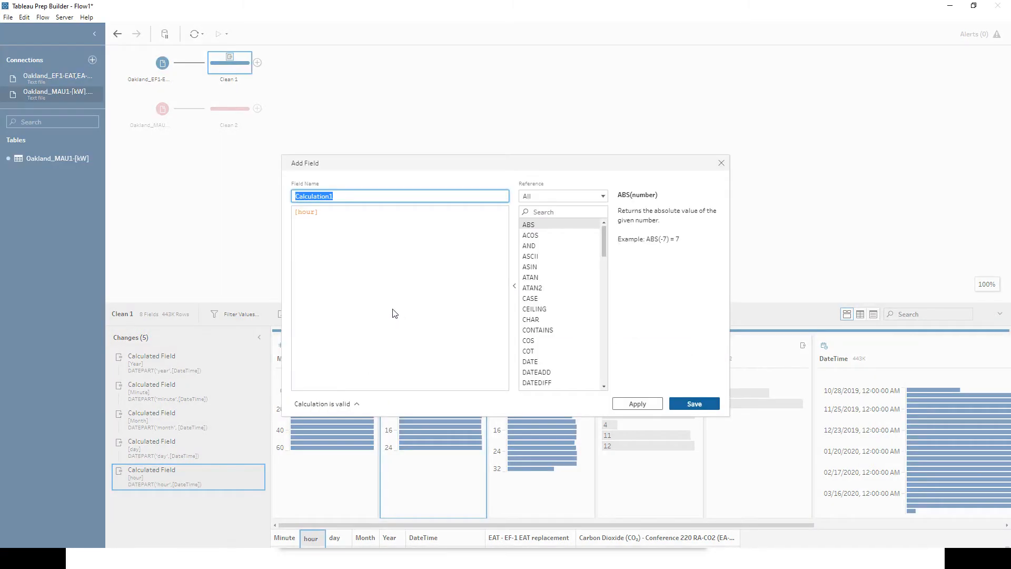
text(DateTimeNew)
key(Tab)
key(ctrl+a)
key(BackSpace)
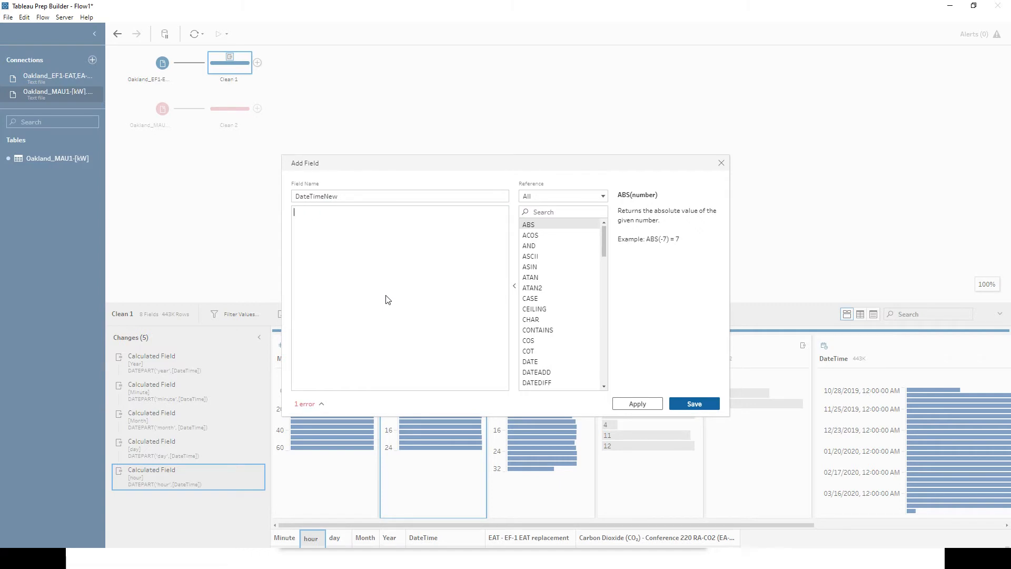
text(make)
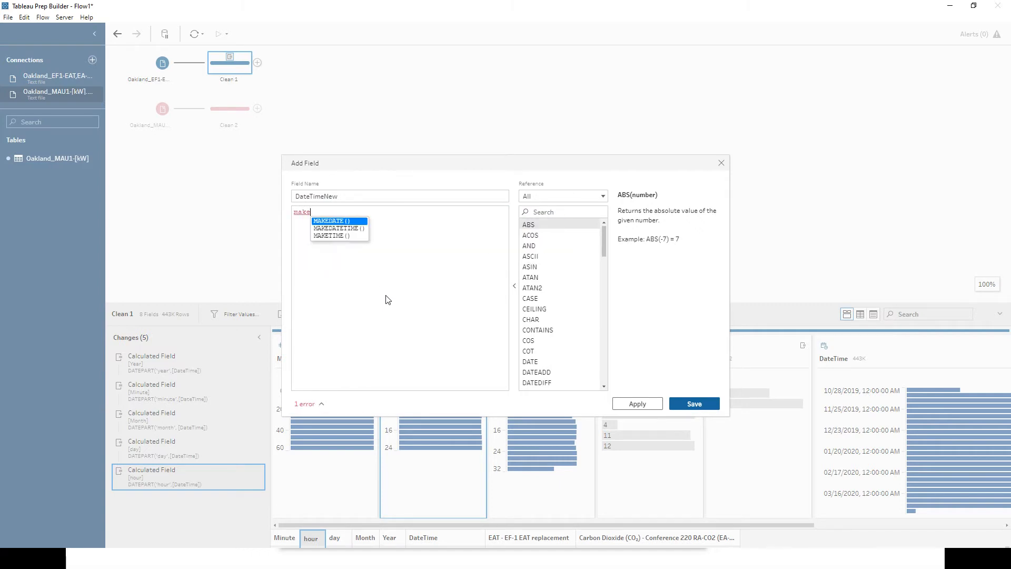
key(Down)
key(Return)
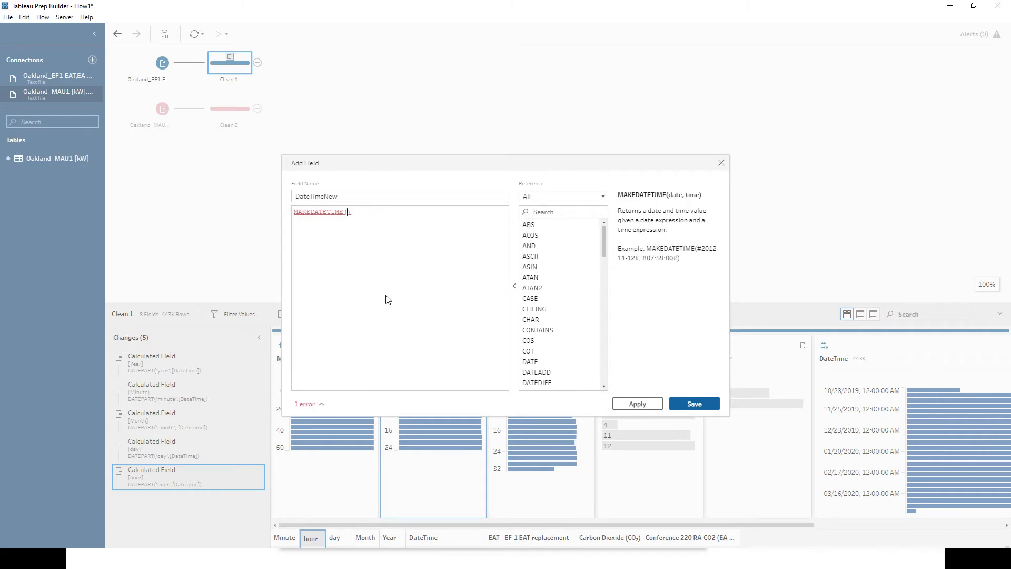
- Enter MAKEDATE([Year],[Month],[day]) as the date argument of MAKEDATETIME, followed by a comma and a new line
text(maked)
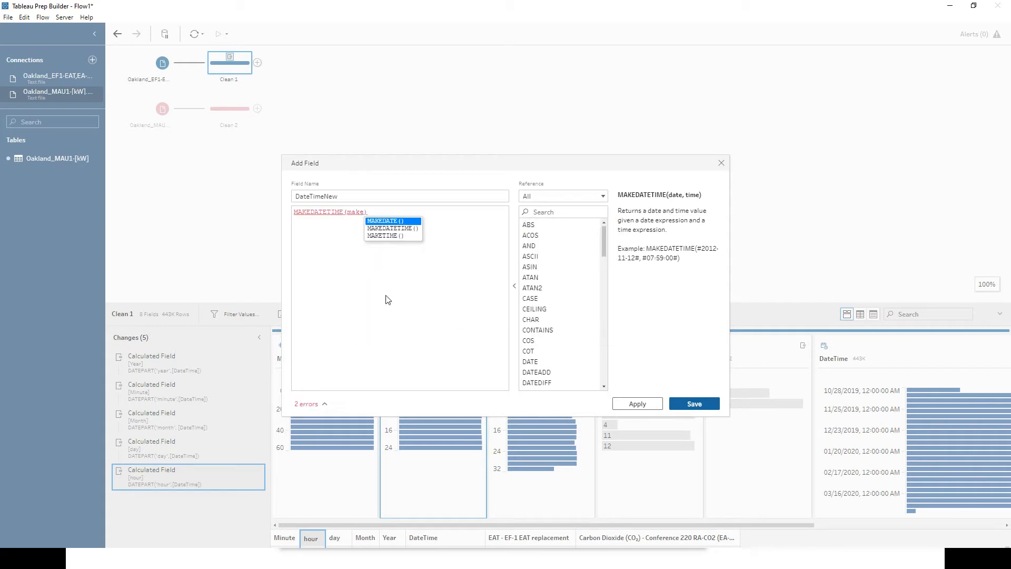
key(Return)
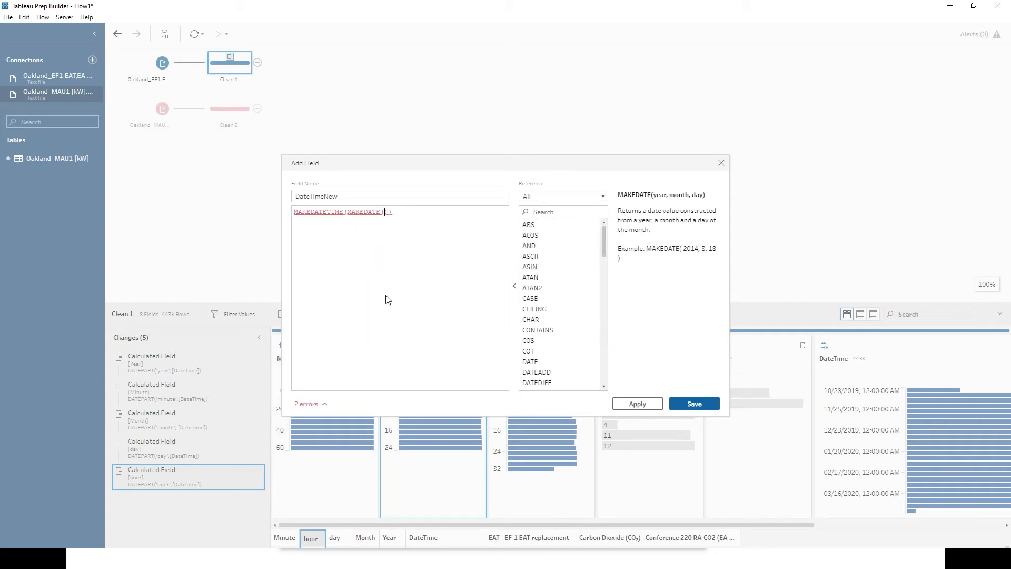
text([y)
key(Return)
text(,[mo)
key(Return)
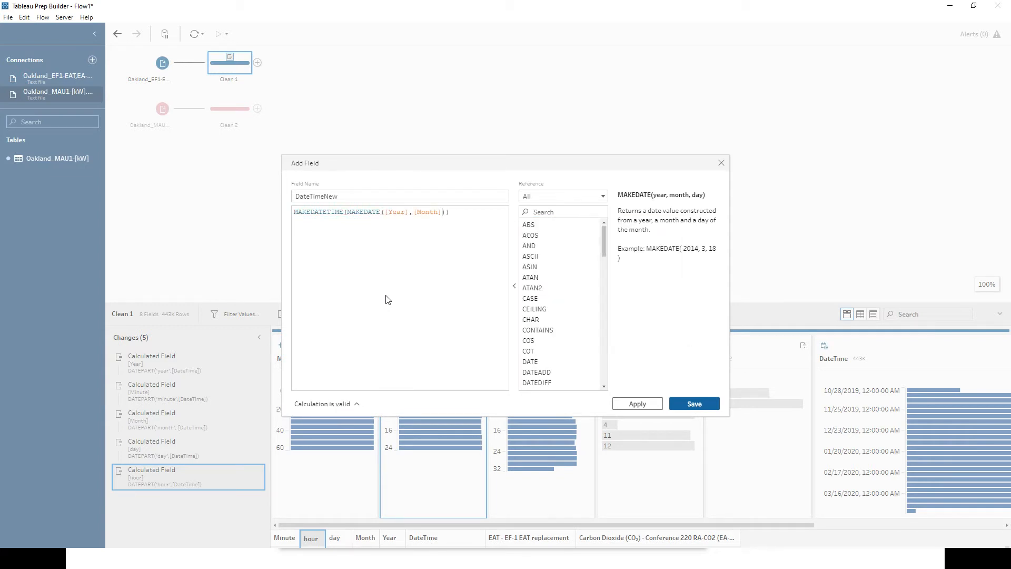
text(,[d)
key(Return)
text(,)
key(Return)
- Add MAKETIME([hour],[Minute],00) as the time argument of the formula and save the DateTimeNew field
text(make)
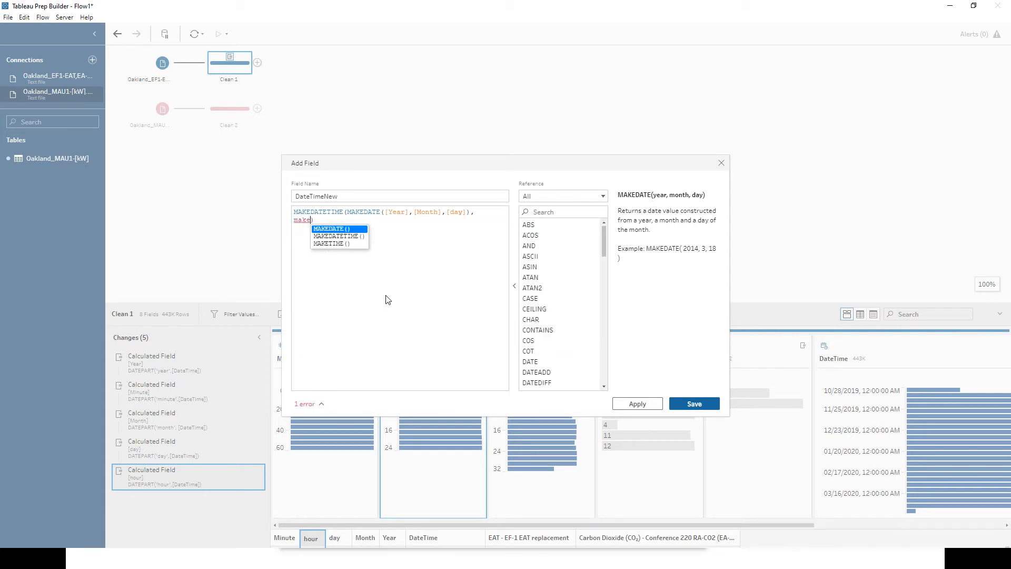
text(time)
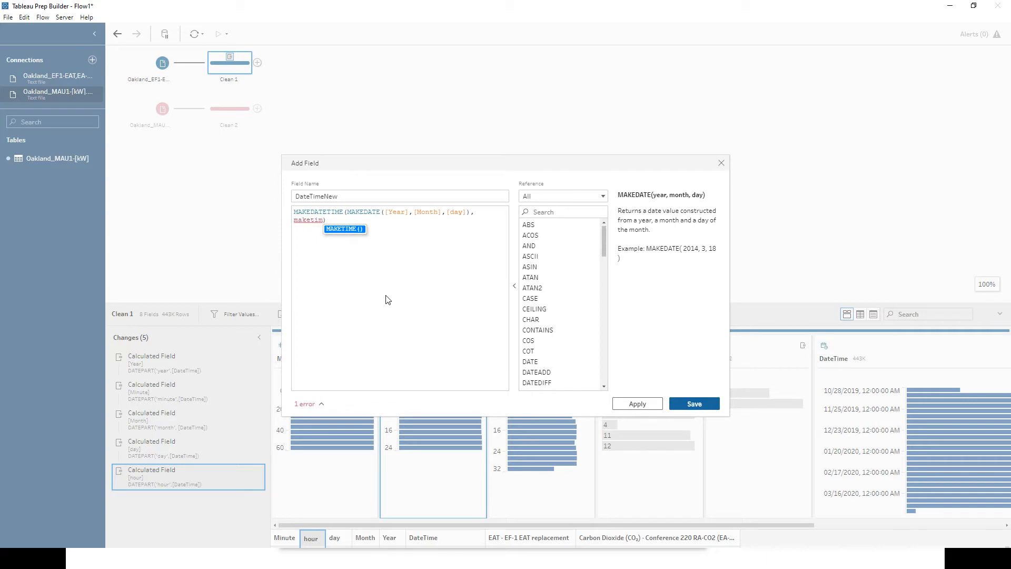
key(Return)
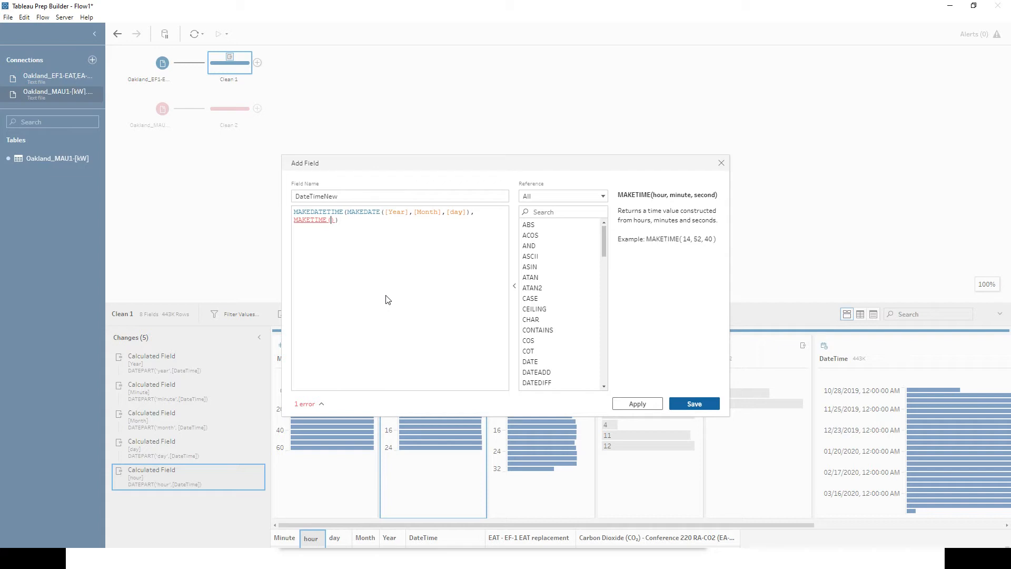
text([hour],m)
key(Return)
text())
text(,)
text(0)
click(694, 402)
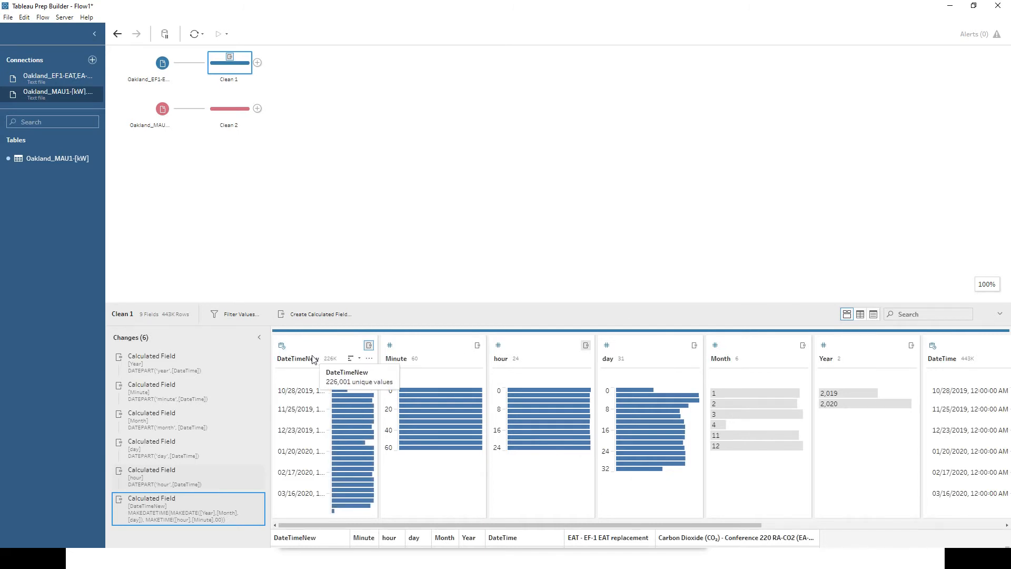
- Rename the Clean 1 step as Create Time New
double_click(221, 79)
text(c)
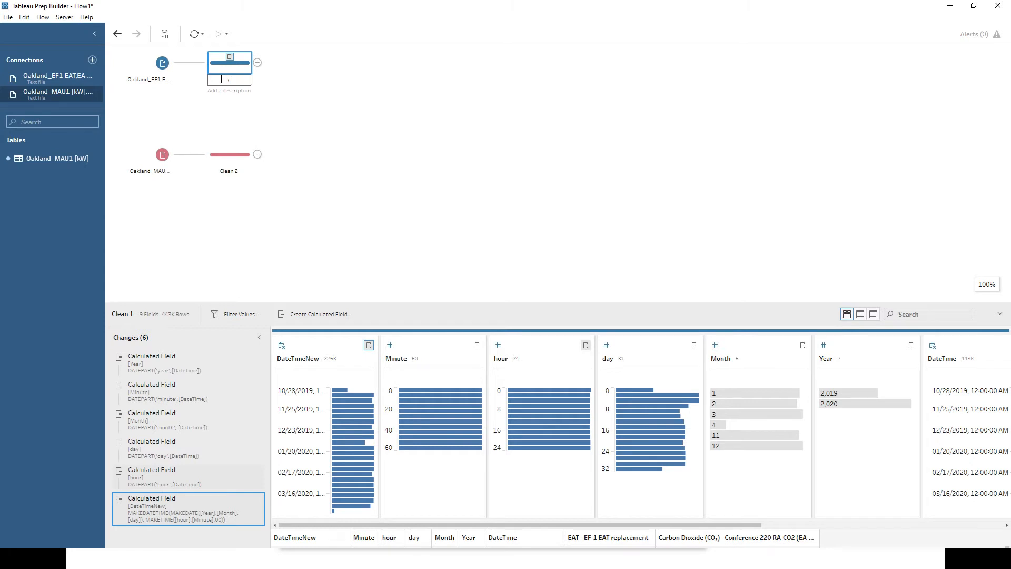
text(reate Time New)
key(Return)
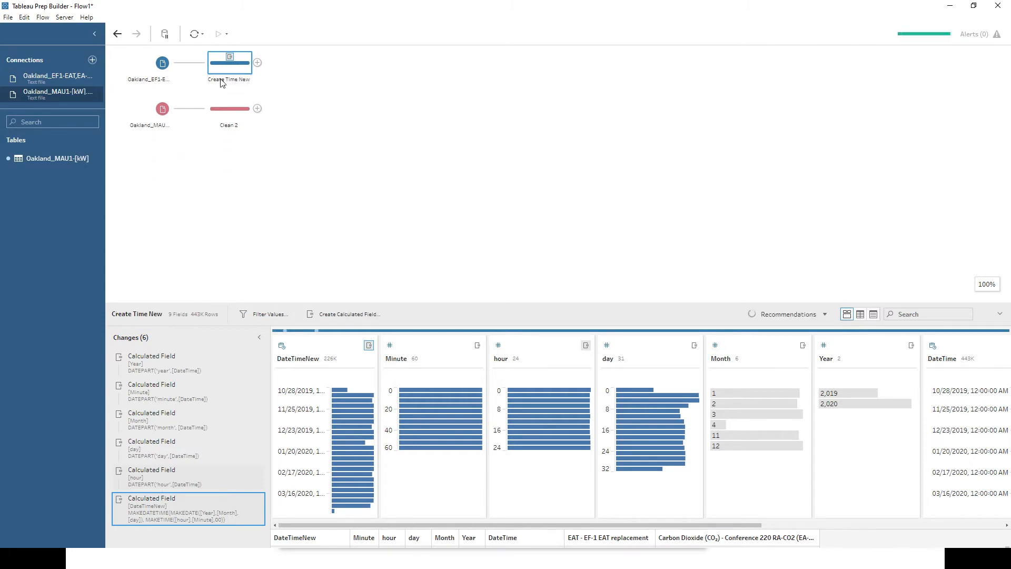
- Add a clean step after Create Time New and remove its Minute, hour, day, Month, Year and DateTime fields
click(257, 62)
click(287, 83)
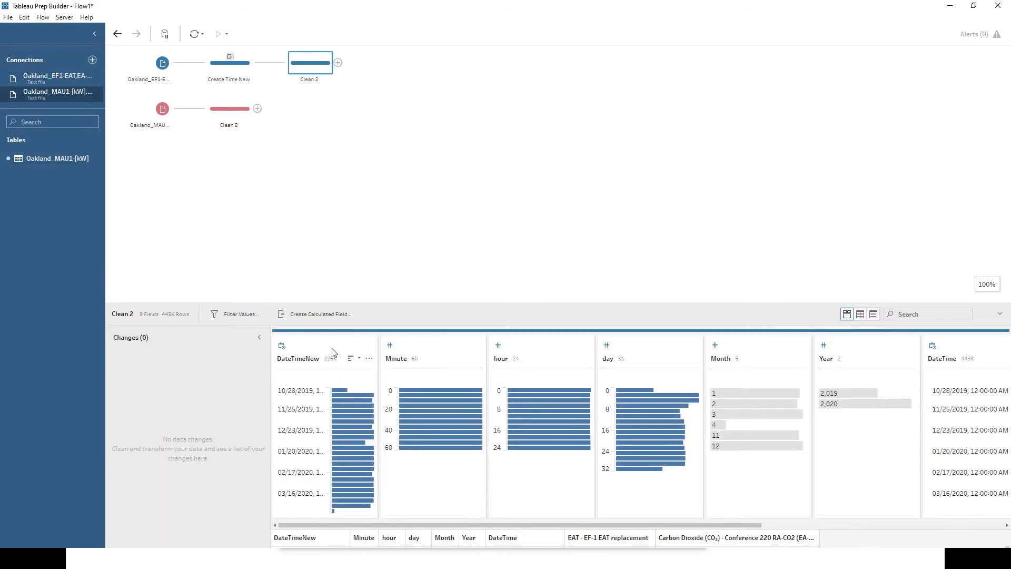
click(433, 352)
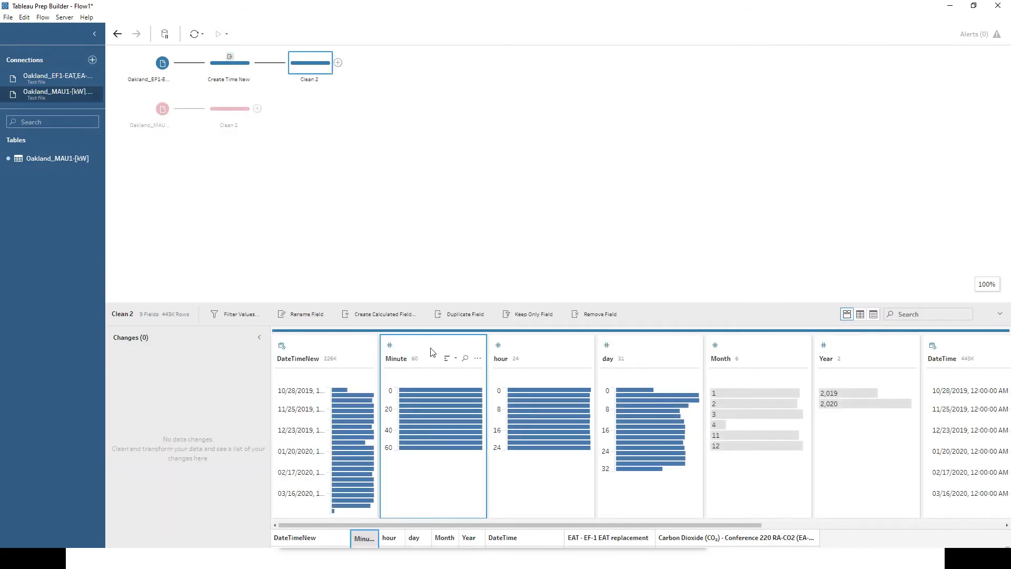
shift+click(985, 343)
click(459, 315)
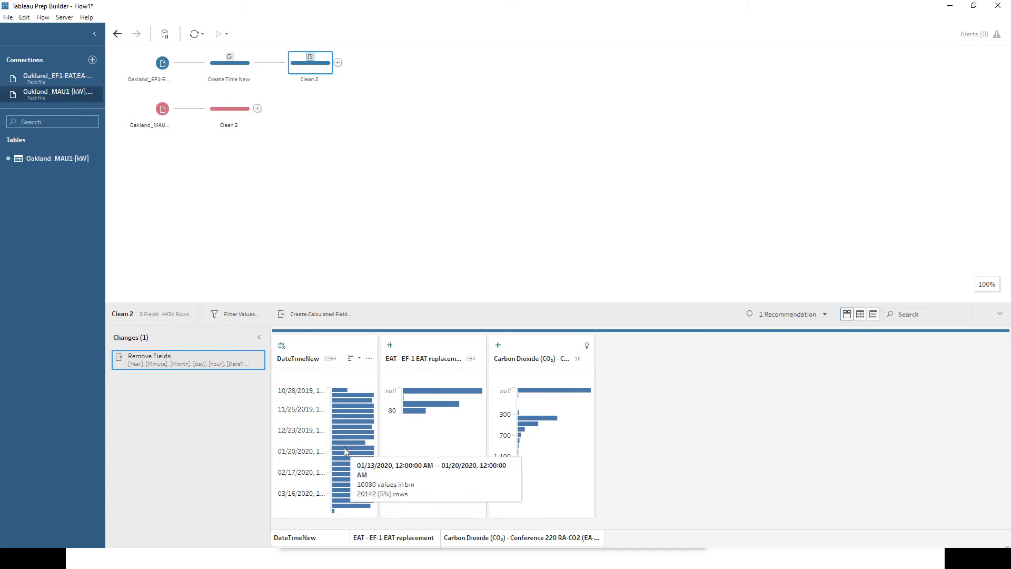
- Widen the DateTimeNew profile, enlarge the data area and examine how the EAT and CO2 readings are spread over the rows
mouse_move(348, 484)
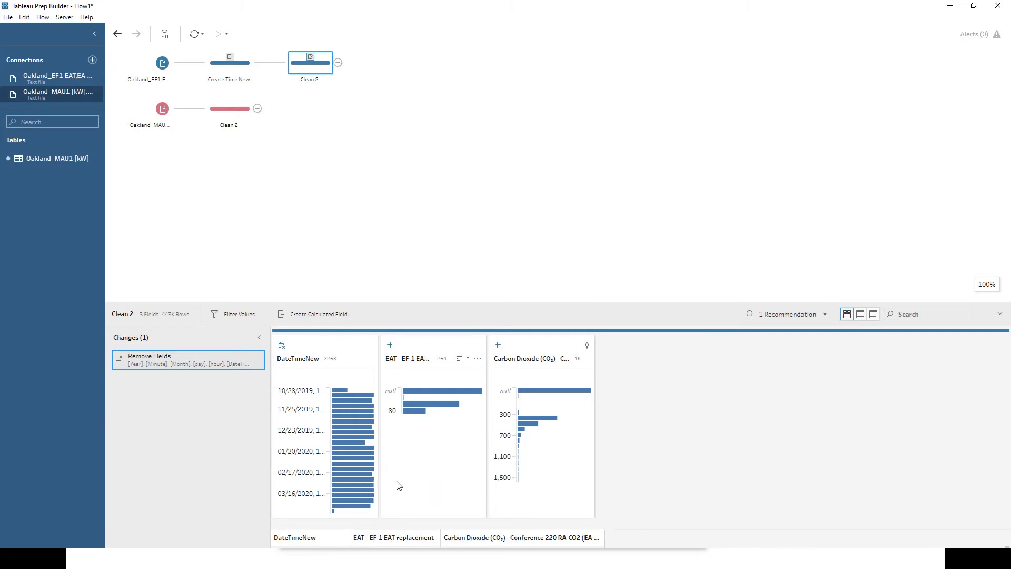
mouse_move(553, 456)
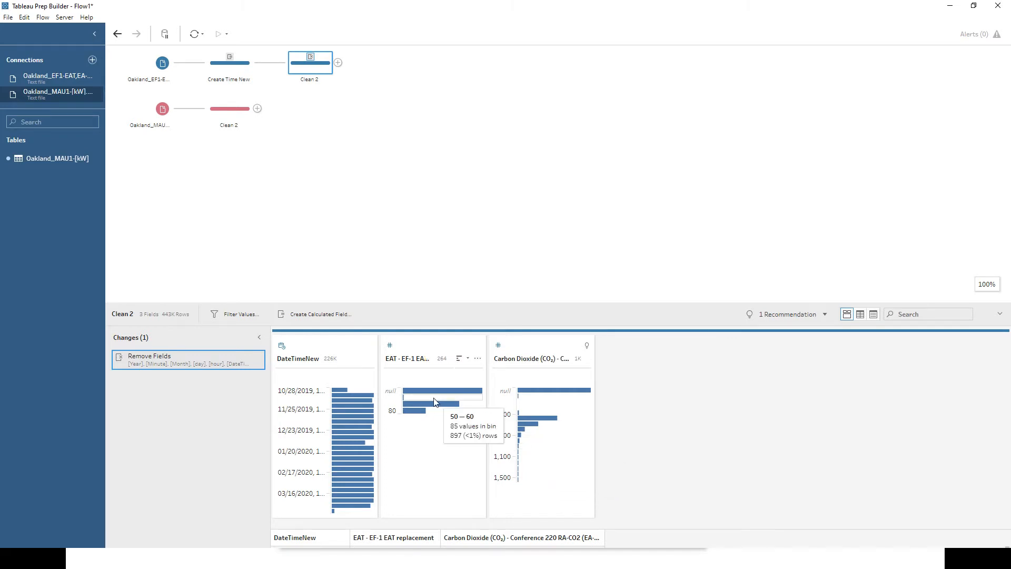
mouse_move(335, 399)
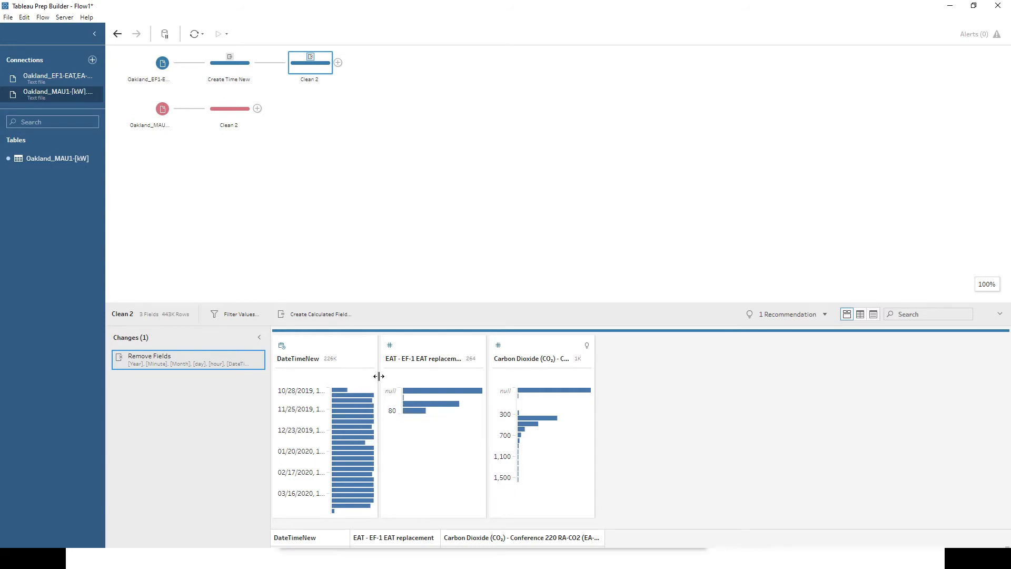
drag(379, 376, 465, 373)
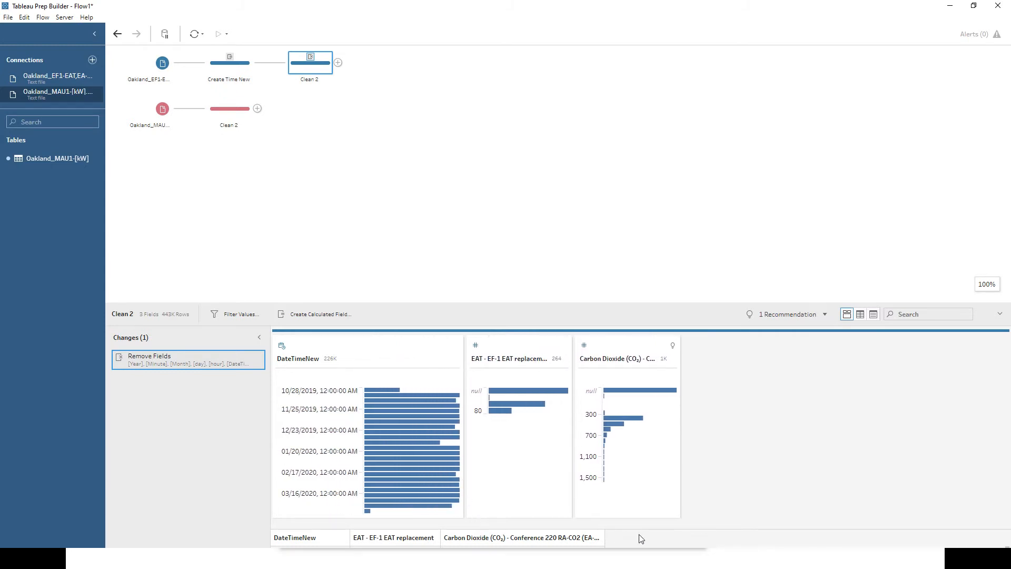
drag(566, 305, 571, 247)
mouse_move(508, 341)
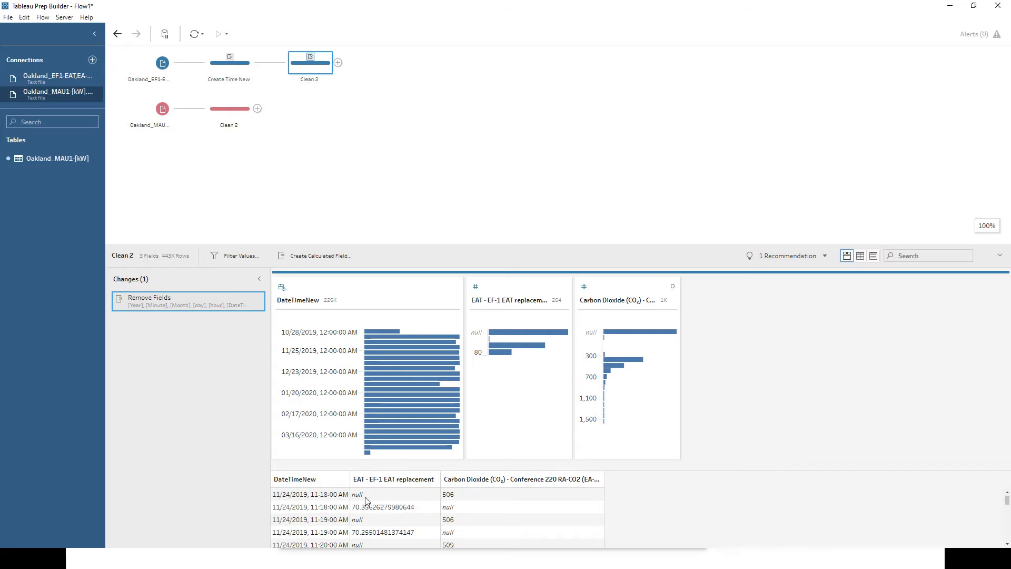
- Add an Aggregate step after Clean 2 in the Oakland_EF1 branch
click(338, 62)
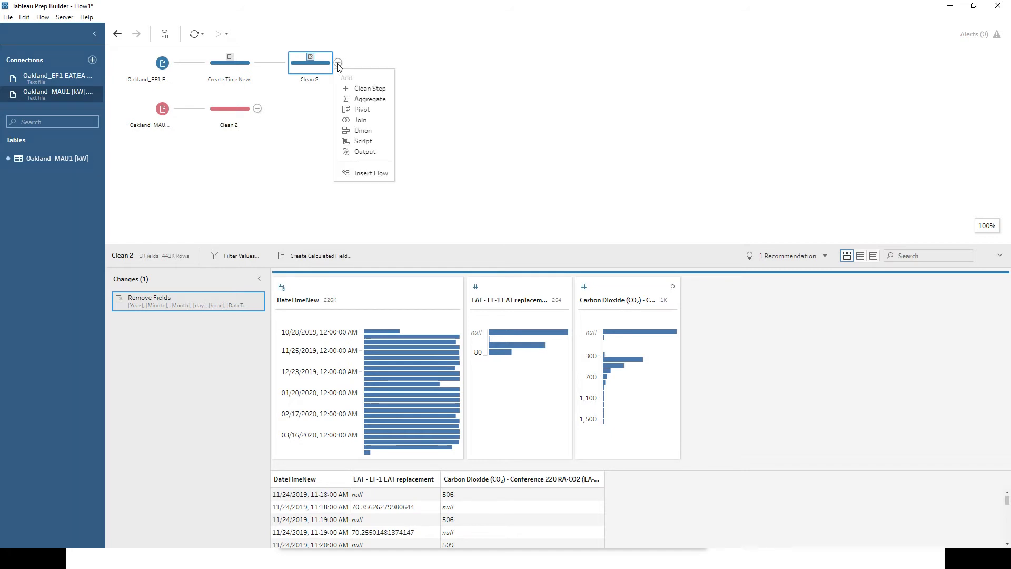
click(353, 99)
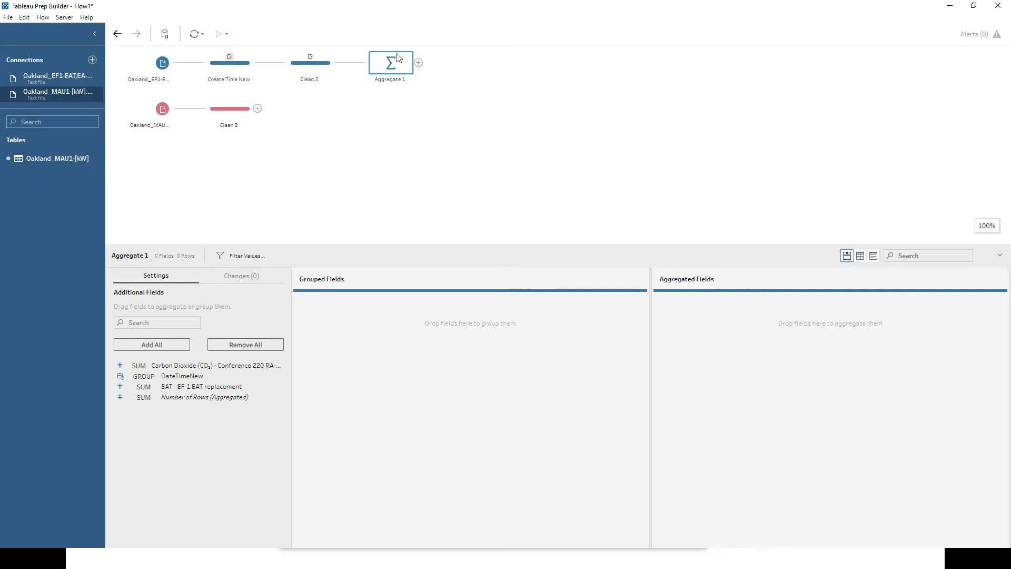
- Include all available fields in the aggregation and take Number of Rows (Aggregated) back out
click(137, 345)
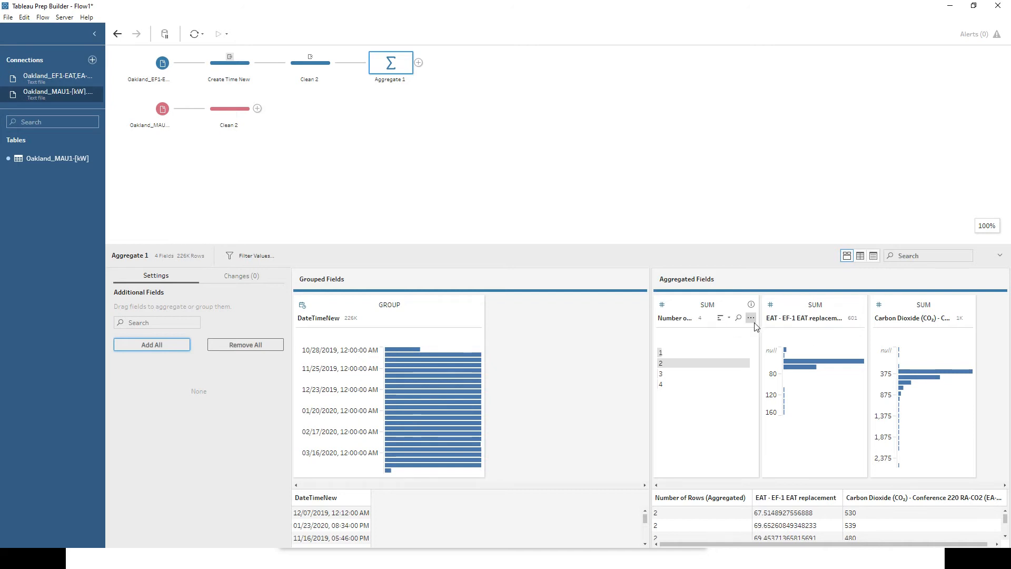
click(671, 387)
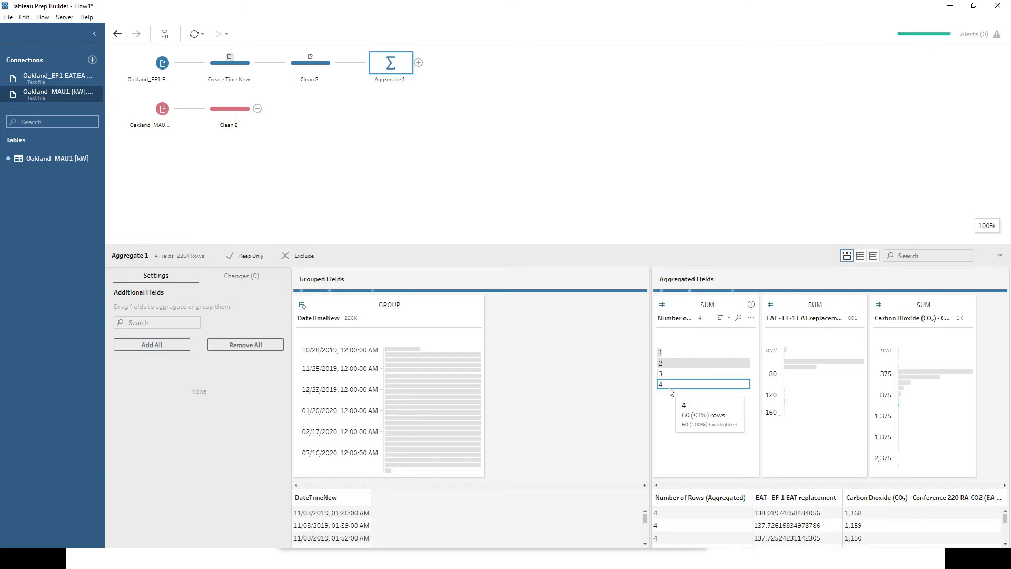
click(751, 318)
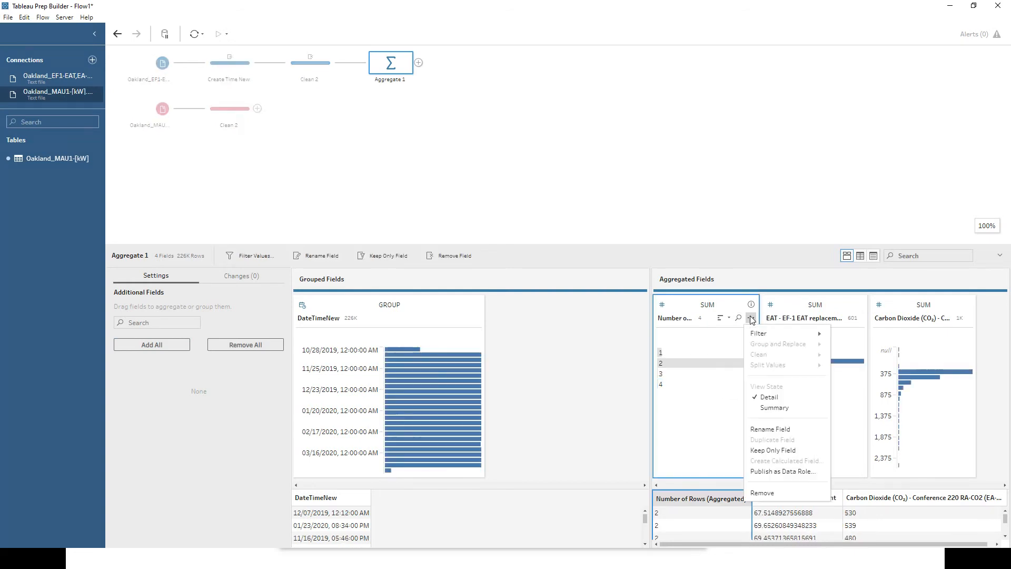
click(759, 493)
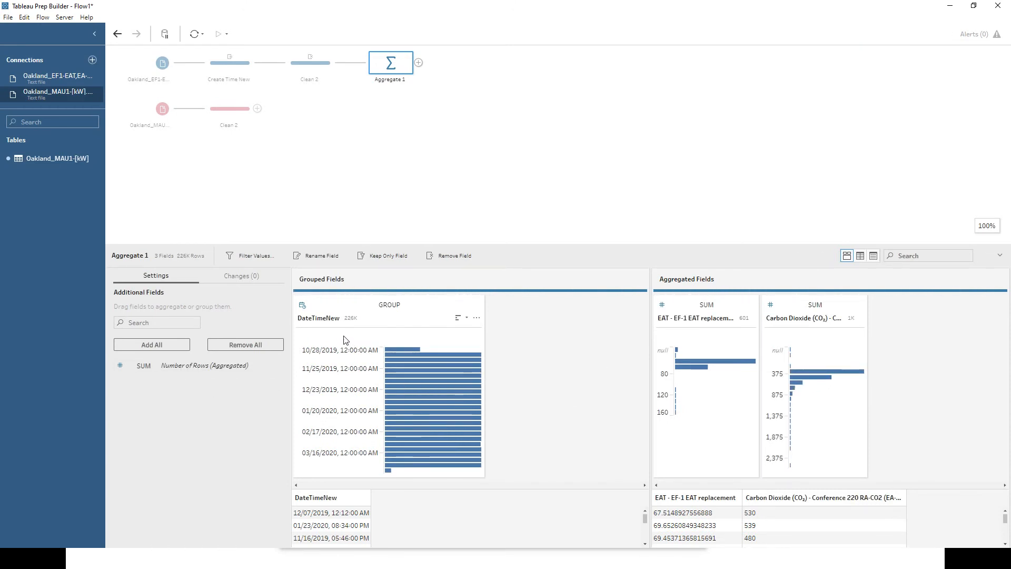
- Aggregate the EAT and Carbon Dioxide fields by Average, and clear all fields from the aggregation
click(705, 305)
click(702, 329)
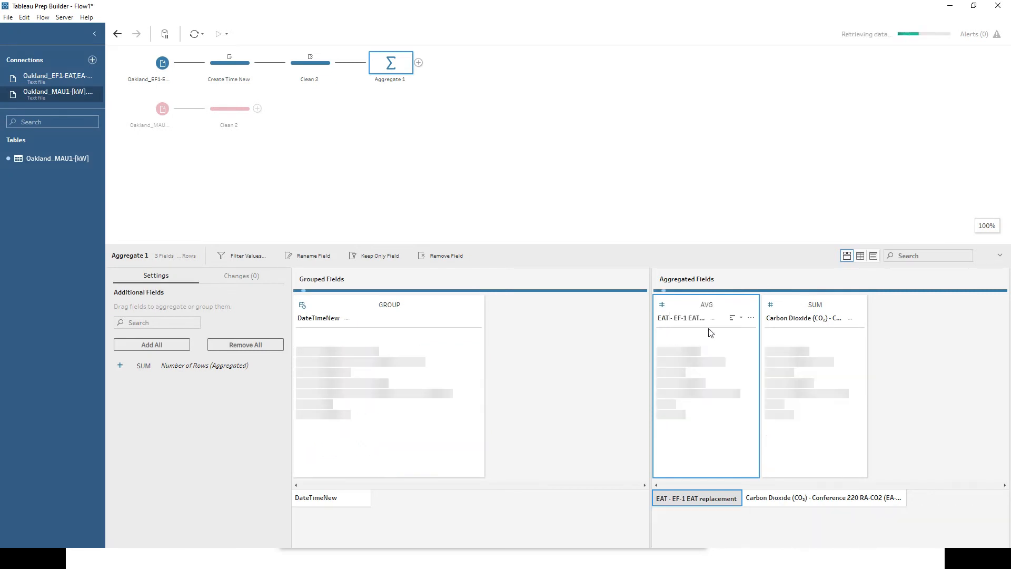
click(815, 305)
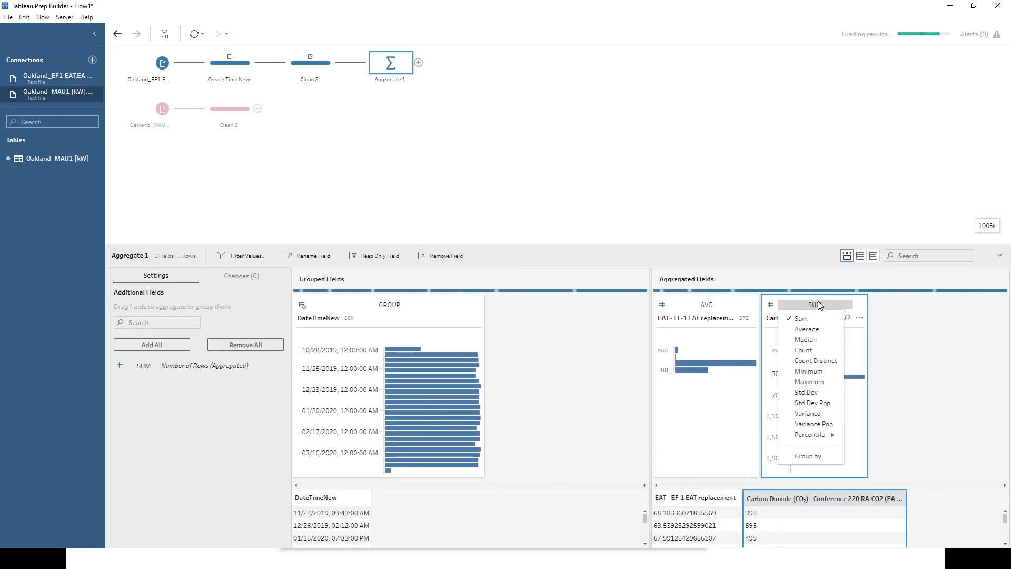
click(807, 330)
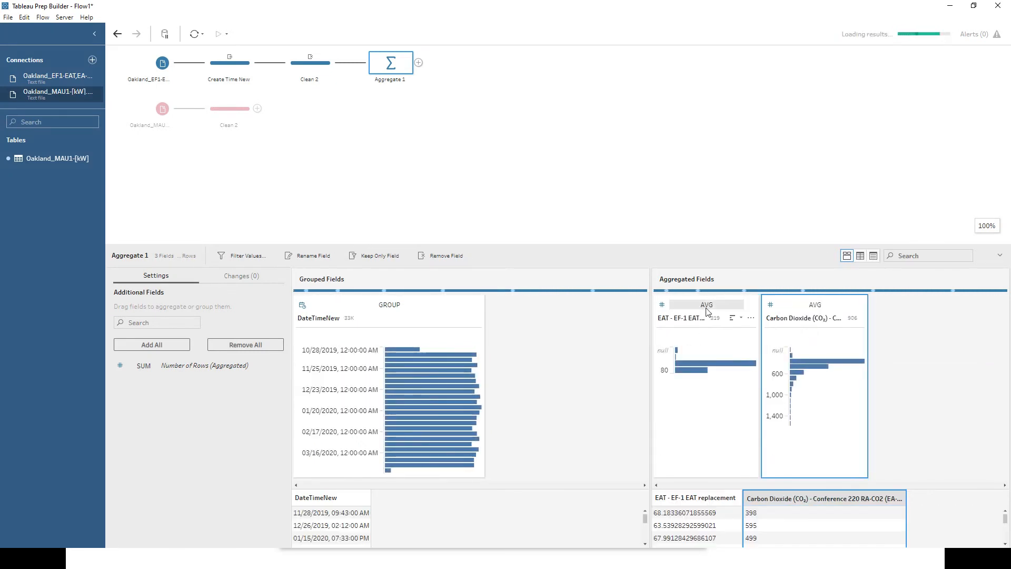
click(245, 347)
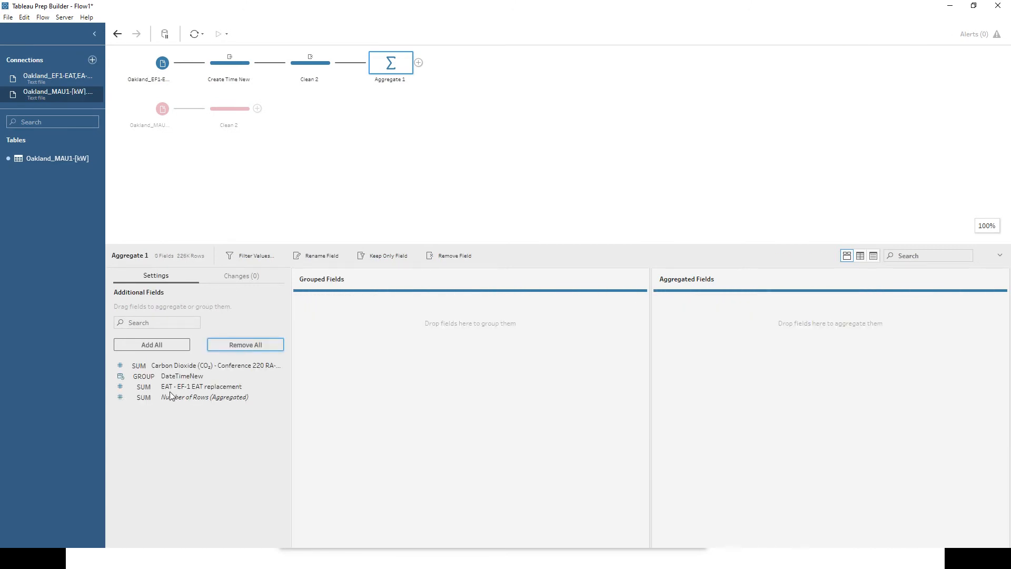
- Aggregate Carbon Dioxide and EAT - EF-1 EAT replacement by Average, grouped by DateTimeNew
click(138, 366)
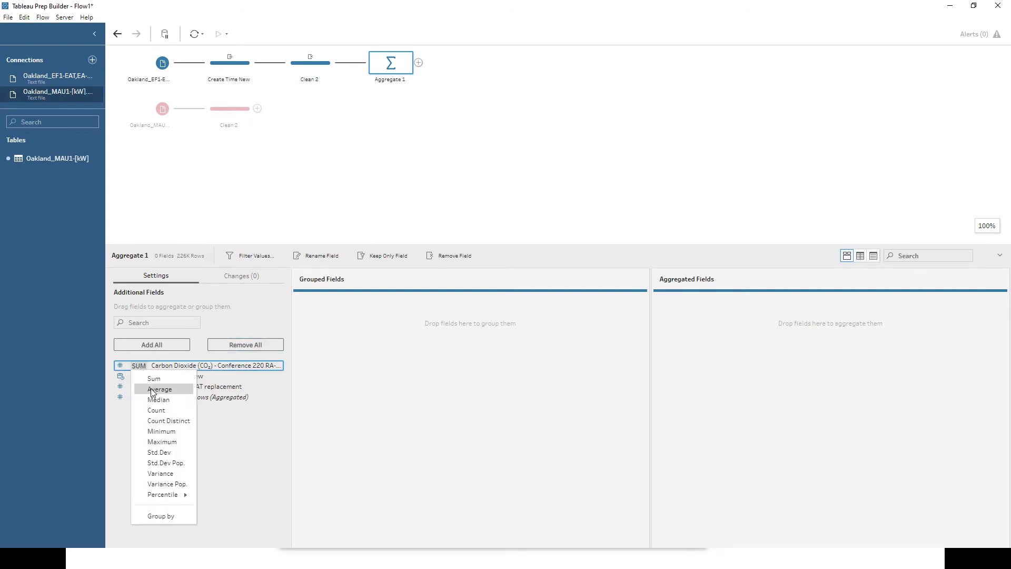
click(153, 389)
click(149, 376)
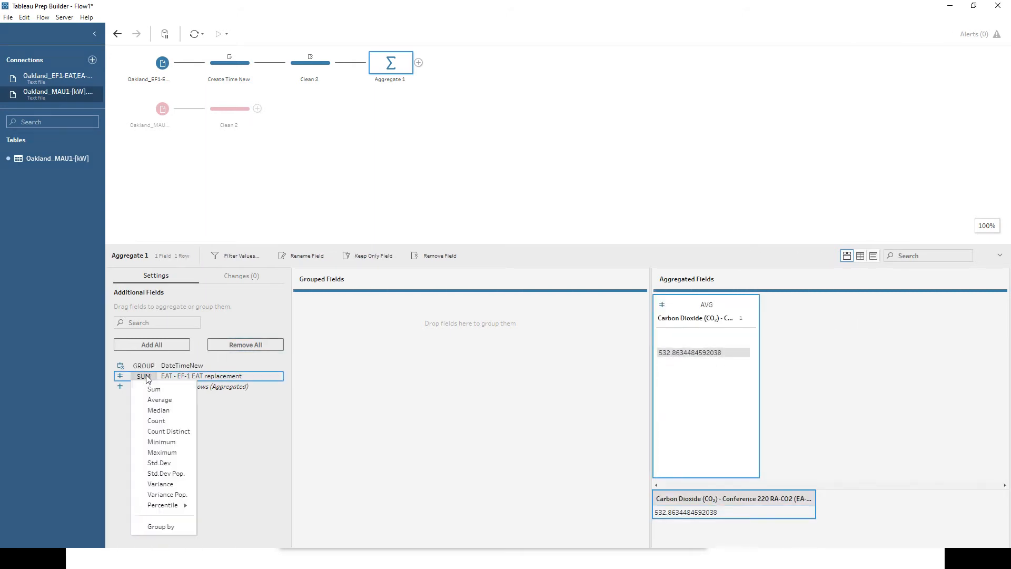
click(153, 399)
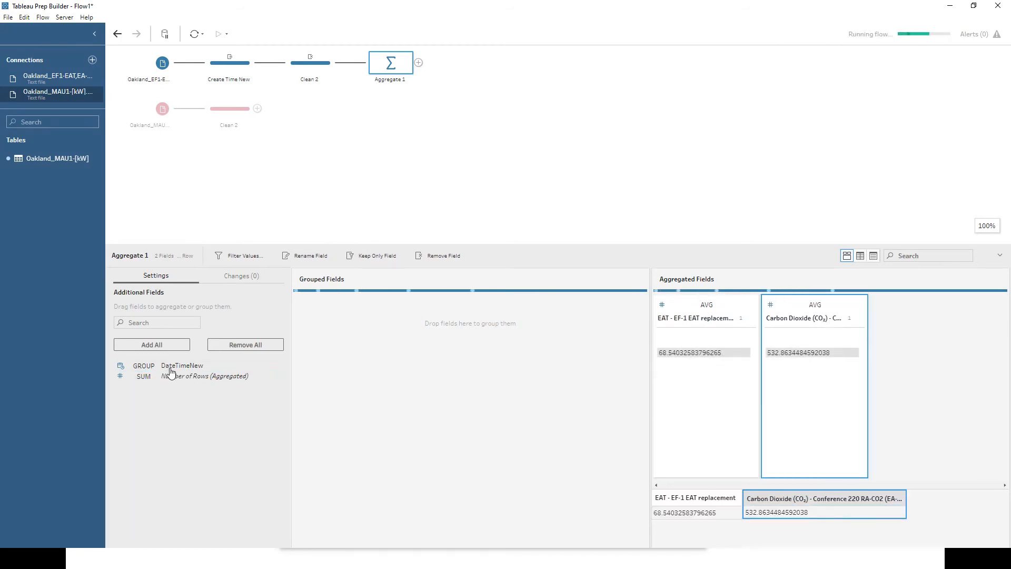
drag(244, 370, 397, 370)
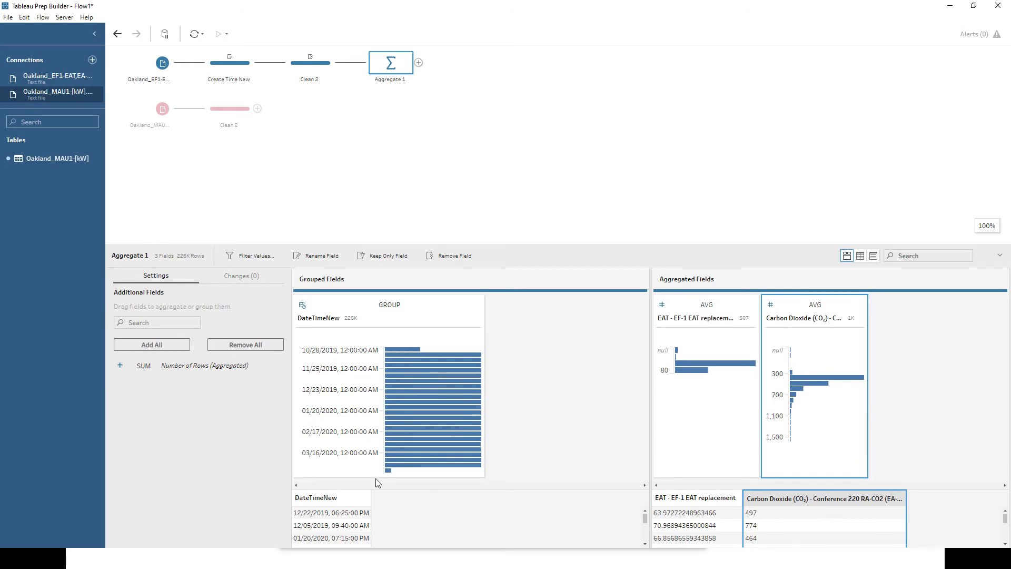
- Add a clean step after Aggregate 1 and look through its combined rows
click(418, 63)
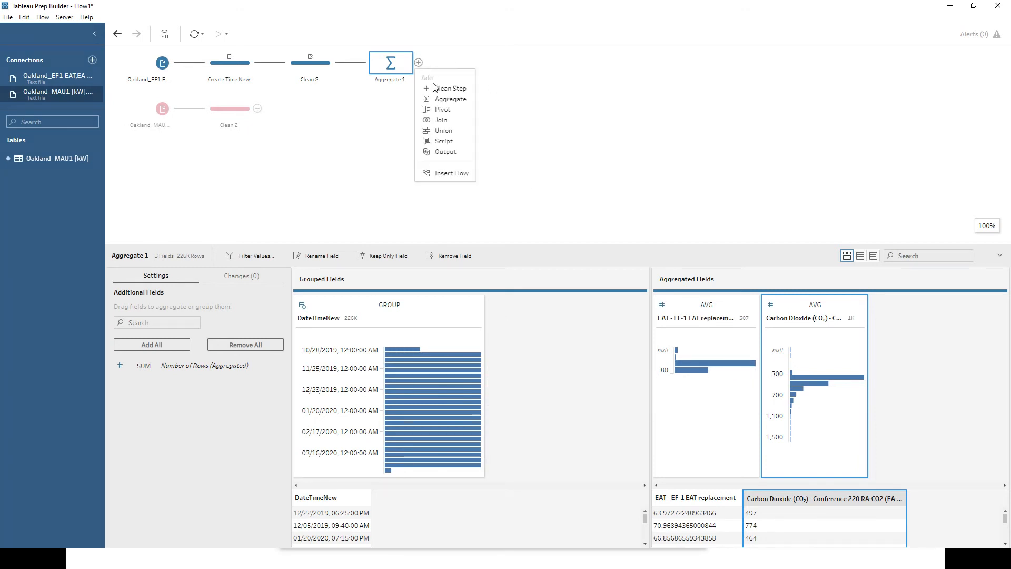
click(435, 88)
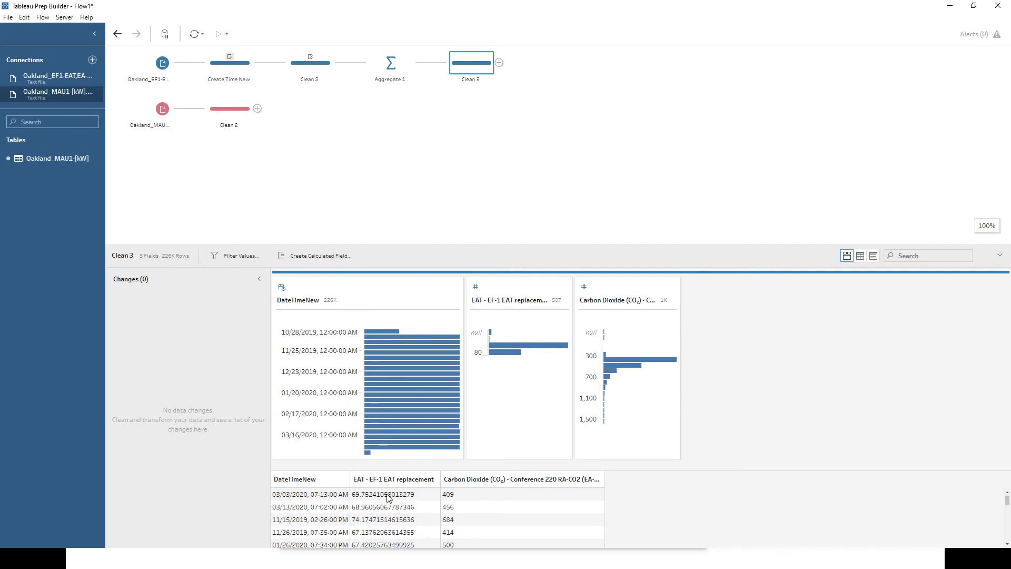
scroll(387, 510, down, 3)
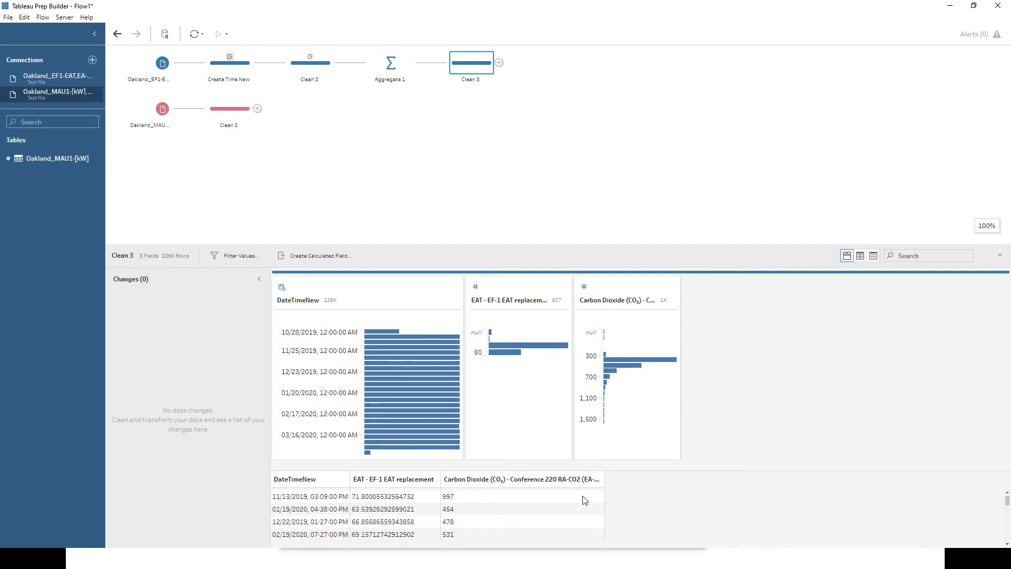
click(383, 169)
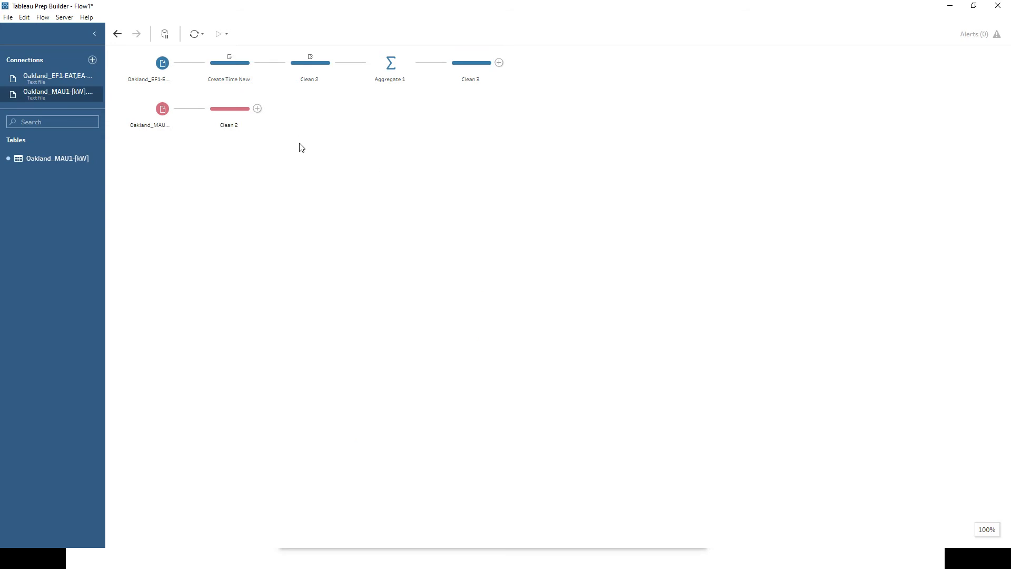
- Delete the Clean 2 step from the Oakland_MAU1 branch and check the input's sample DateTime values
drag(299, 142, 226, 109)
key(Delete)
click(151, 112)
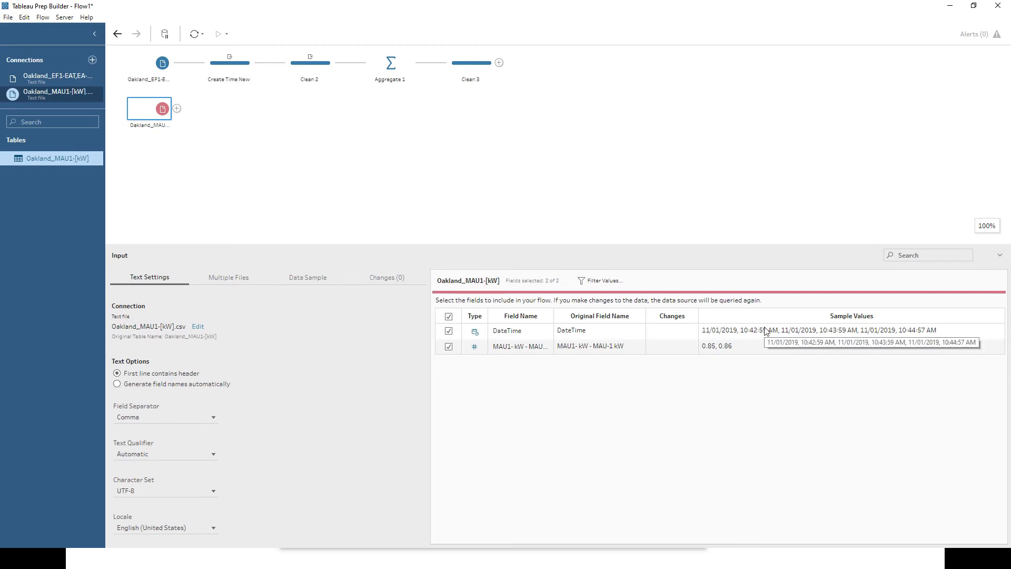
click(374, 153)
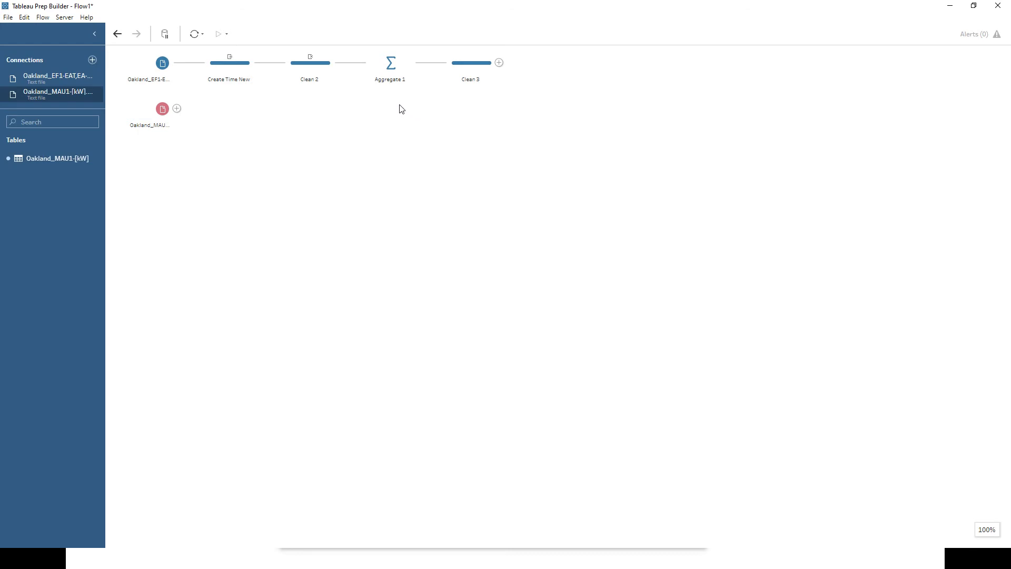
- Duplicate the Create Time New and Clean 2 steps together and connect the Oakland_MAU1 input to the copies
drag(347, 104, 213, 63)
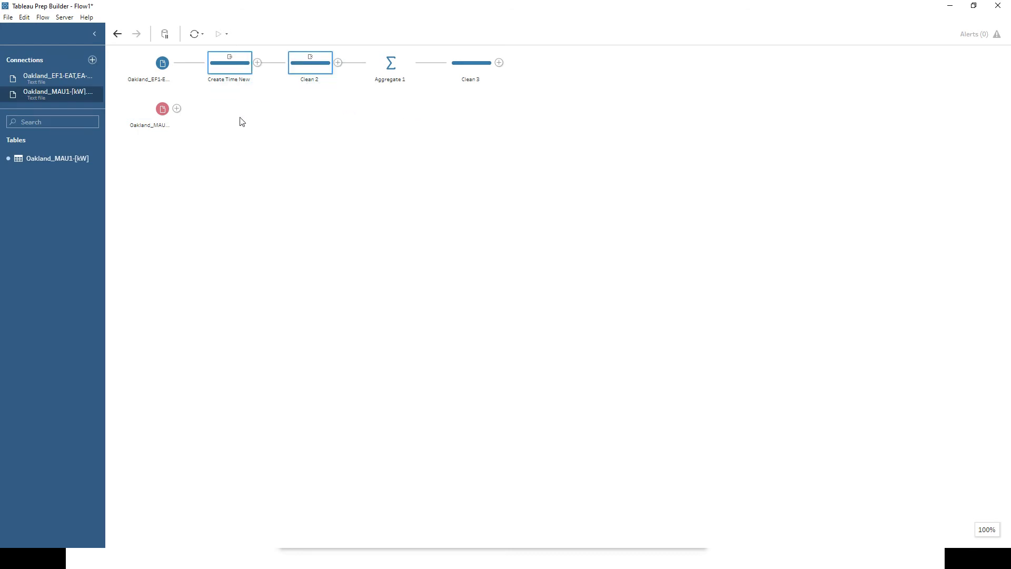
key(ctrl+v)
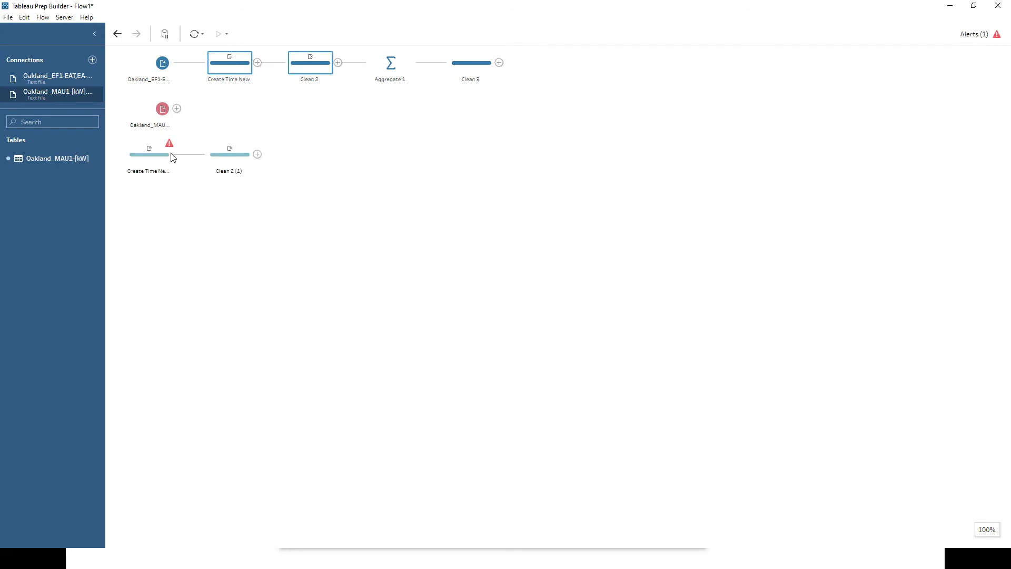
drag(169, 119, 117, 155)
- Realign both branches in the flow, with Oakland_MAU1 directly below Oakland_EF1, and open the duplicated Create Time New step
drag(136, 122, 407, 187)
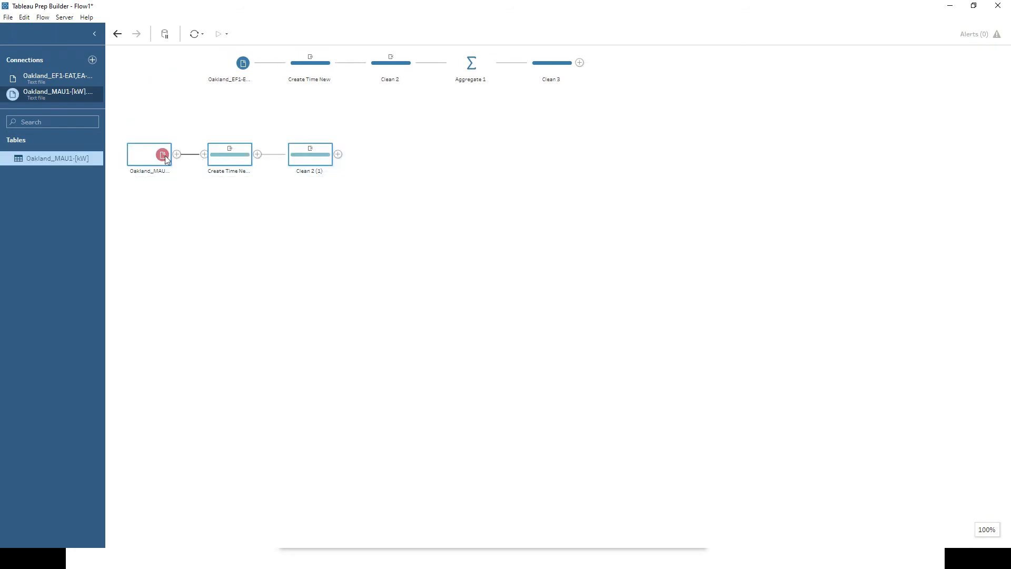
drag(165, 156, 237, 129)
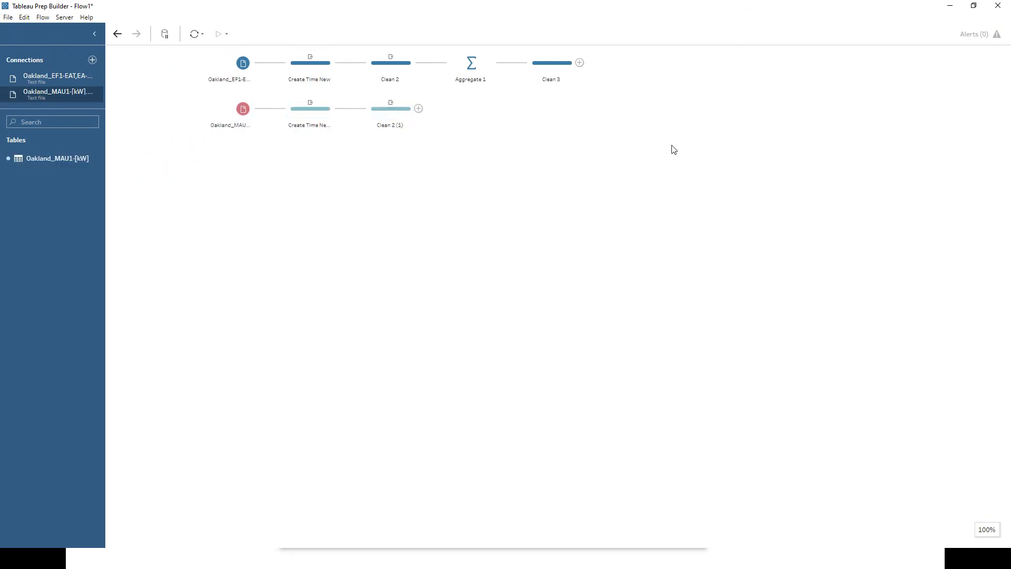
drag(672, 150, 158, 71)
drag(227, 73, 154, 72)
click(226, 108)
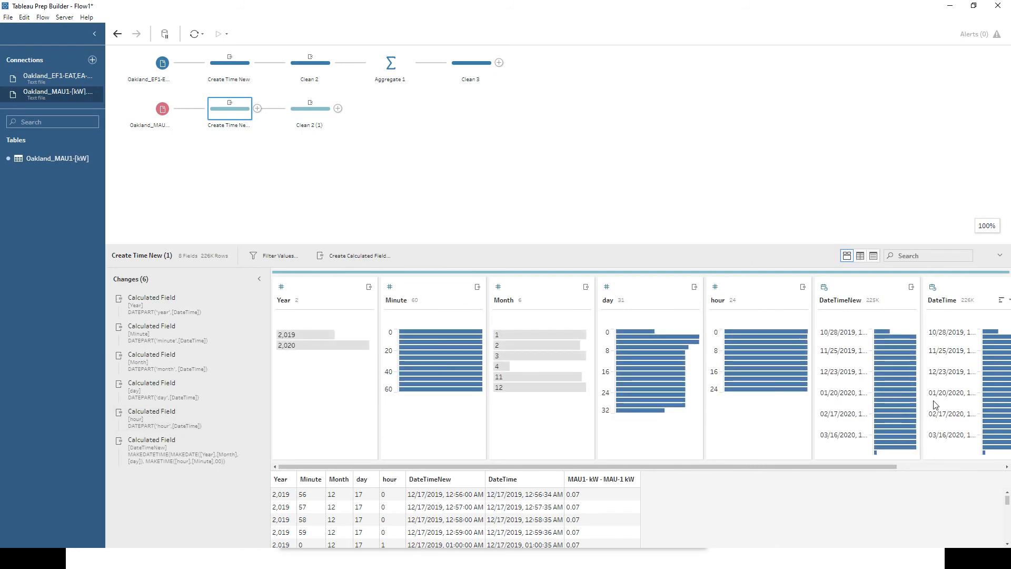
- Union Clean 2 (1) with Clean 2 from the Oakland_EF1 branch, and delete the old Aggregate 1 and Clean 3 steps
click(338, 109)
click(349, 176)
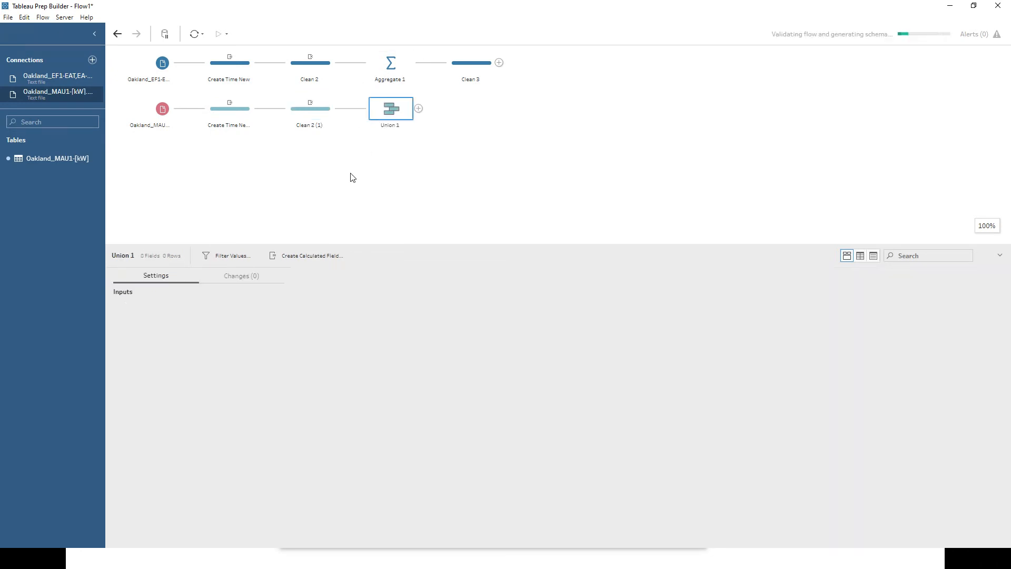
drag(342, 63, 362, 108)
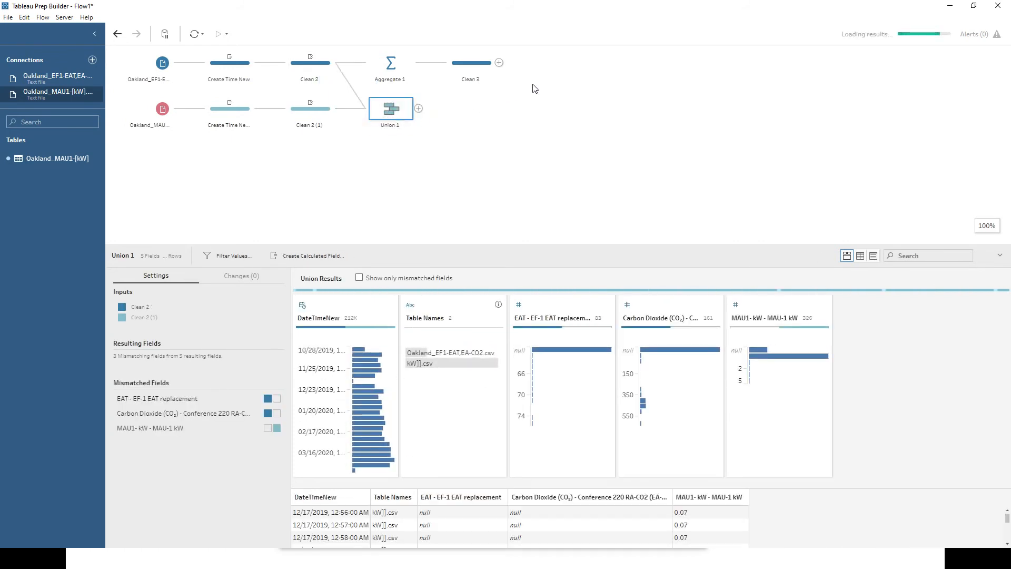
drag(534, 86, 379, 66)
key(Delete)
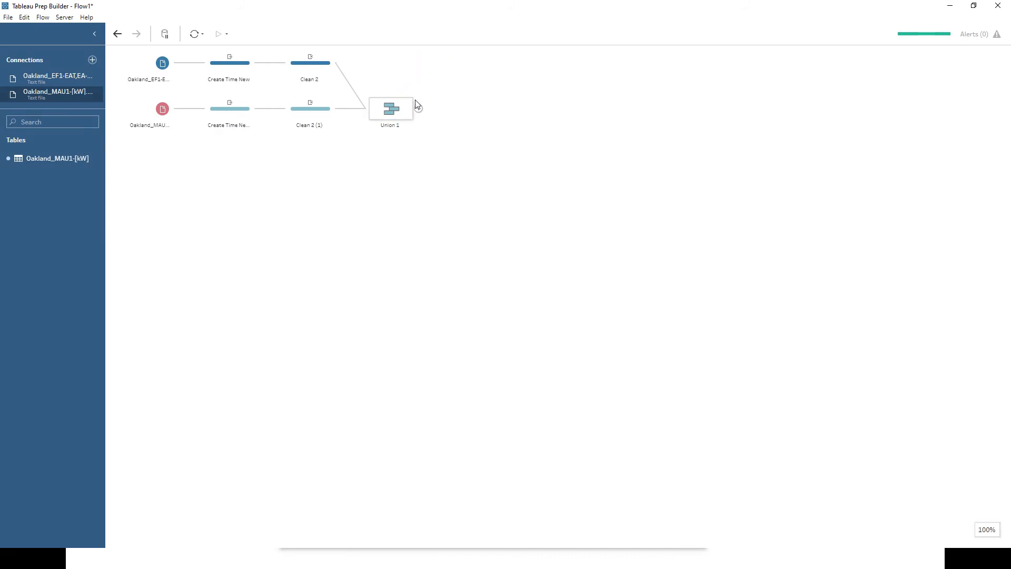
- Aggregate the Union 1 result, grouping by DateTimeNew and averaging the Carbon Dioxide, EAT - EF-1 EAT replacement and MAU1- kW fields
click(418, 108)
click(435, 145)
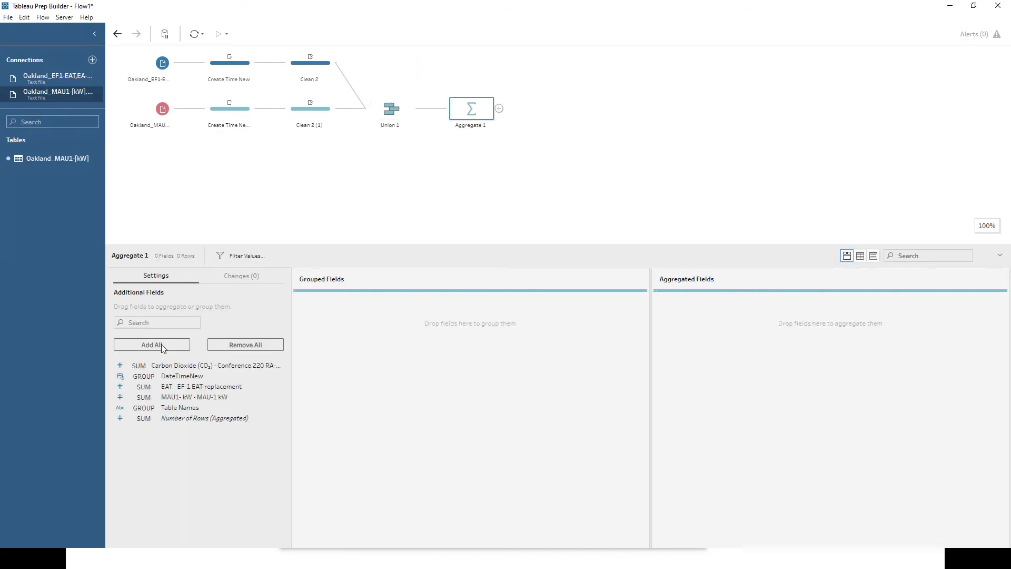
click(139, 366)
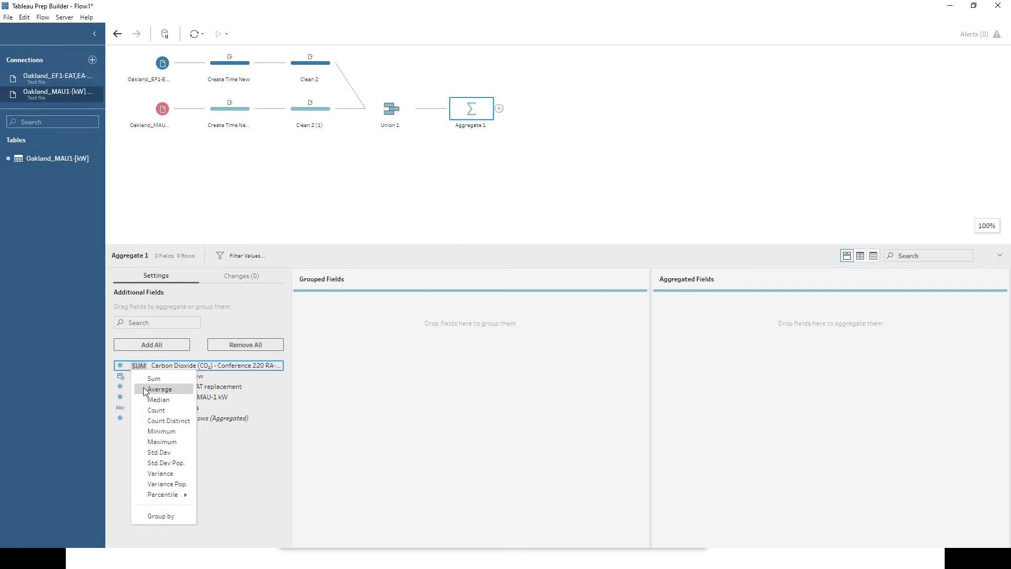
click(146, 391)
drag(183, 367, 333, 354)
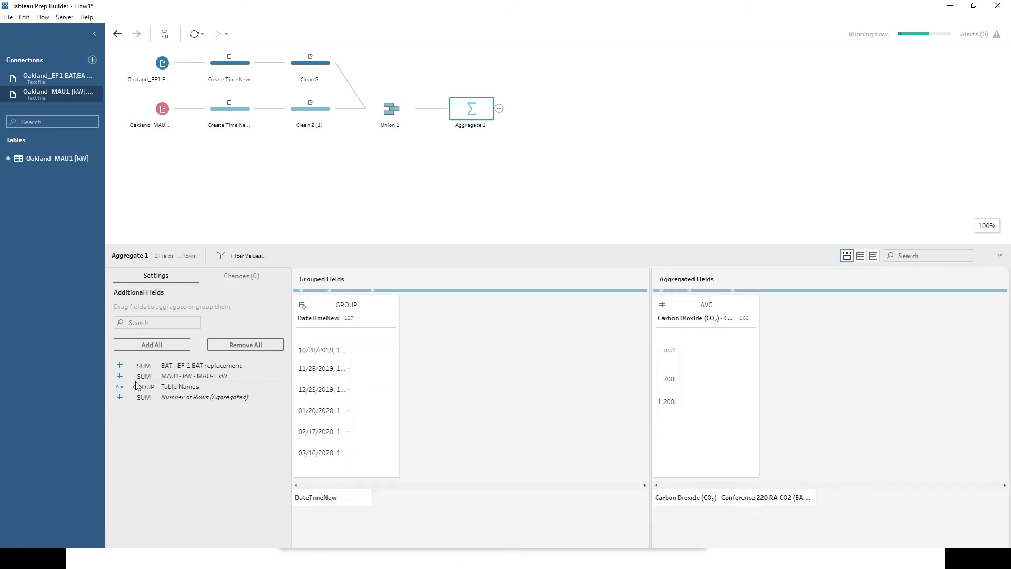
click(144, 365)
click(146, 388)
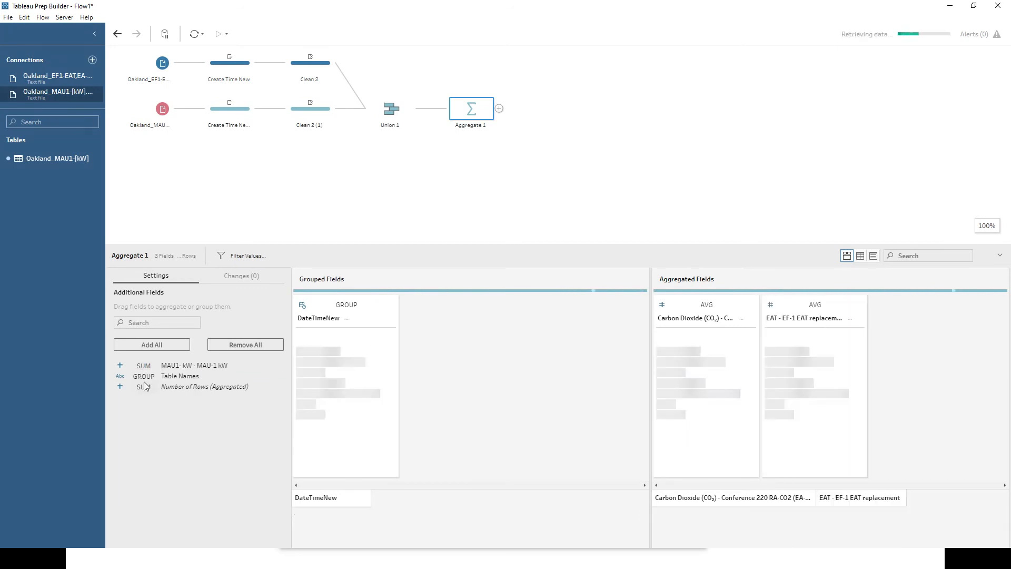
click(144, 365)
click(151, 390)
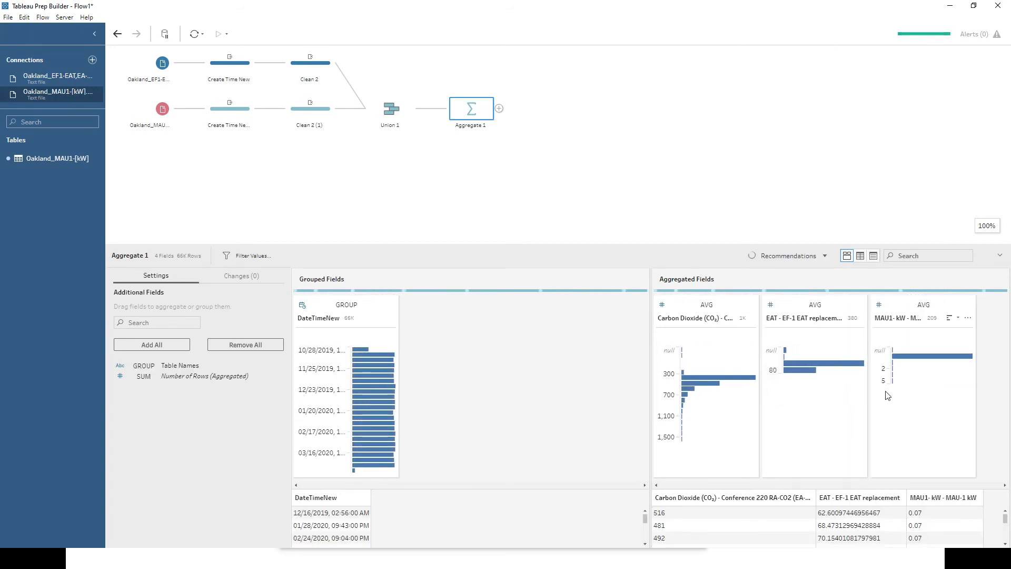
- Add a clean step after the new Aggregate 1 and look over its combined rows
click(499, 109)
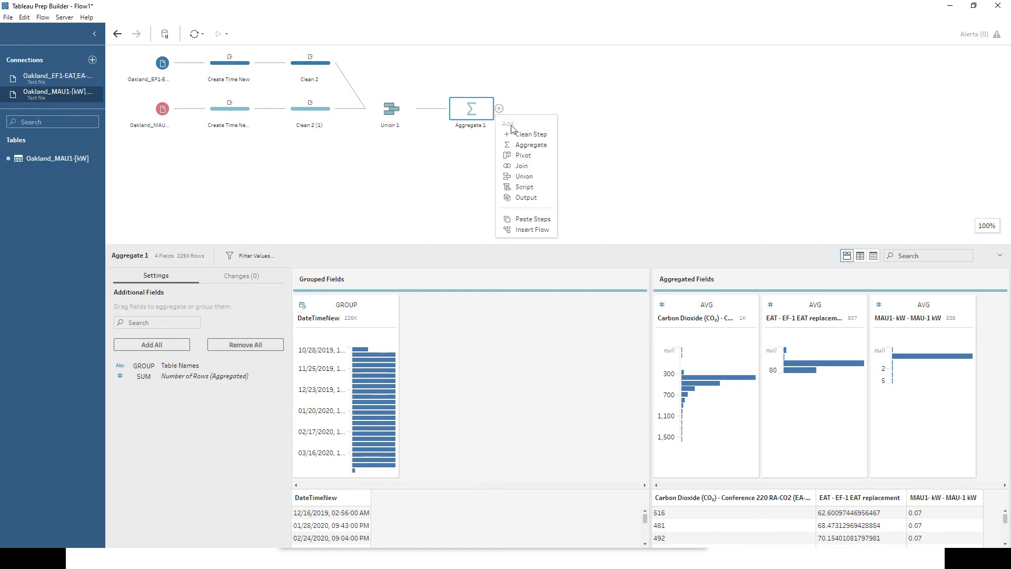
click(514, 132)
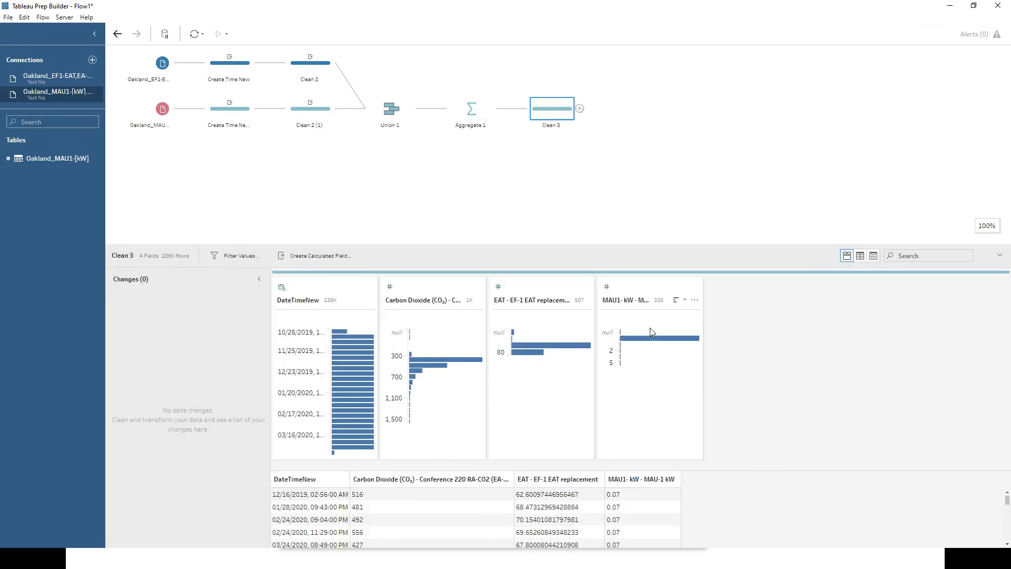
drag(548, 245, 555, 157)
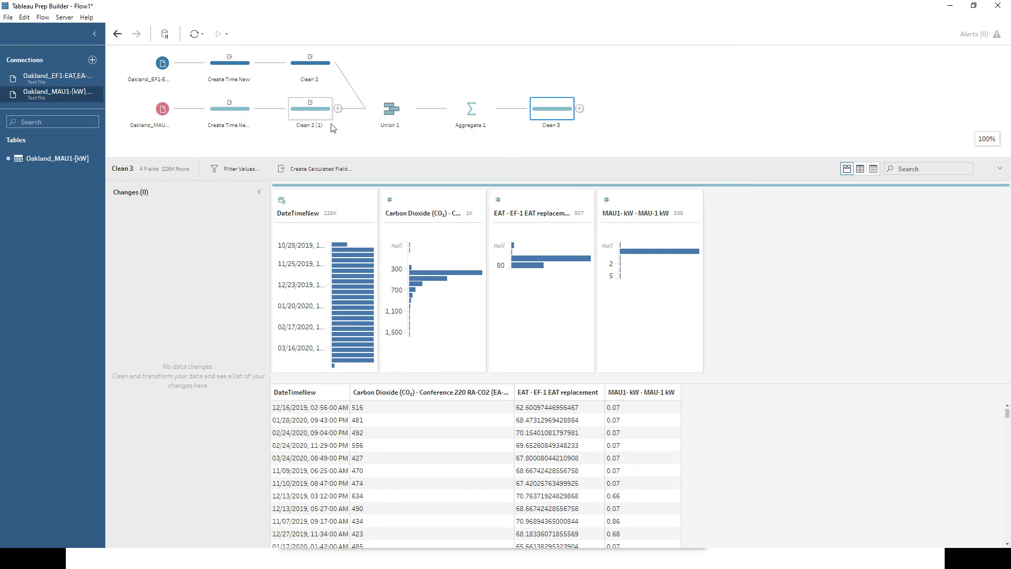
drag(352, 157, 351, 204)
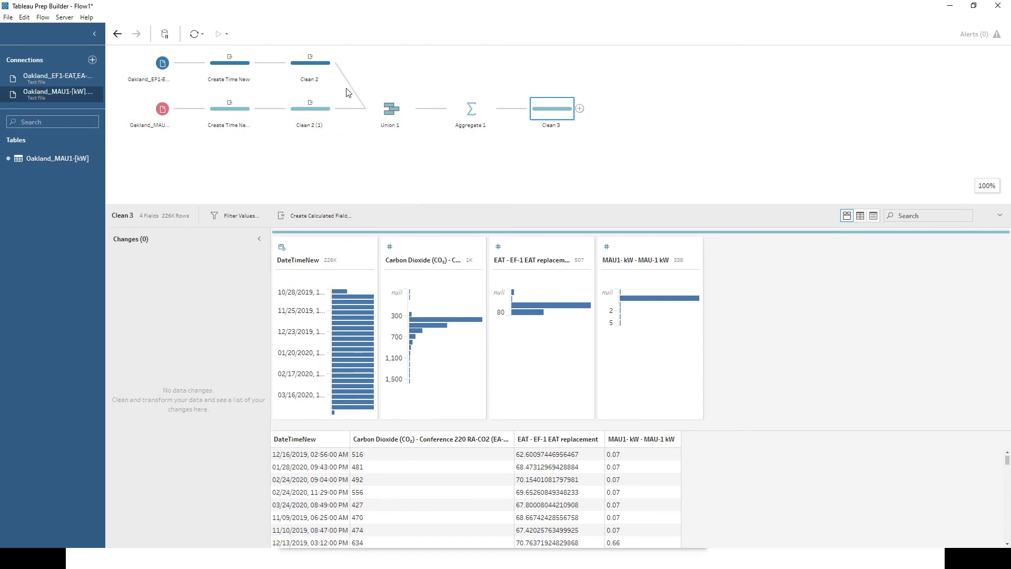
- Add an output after Clean 3 with Comma Separated Values (.csv) as the output type
click(580, 108)
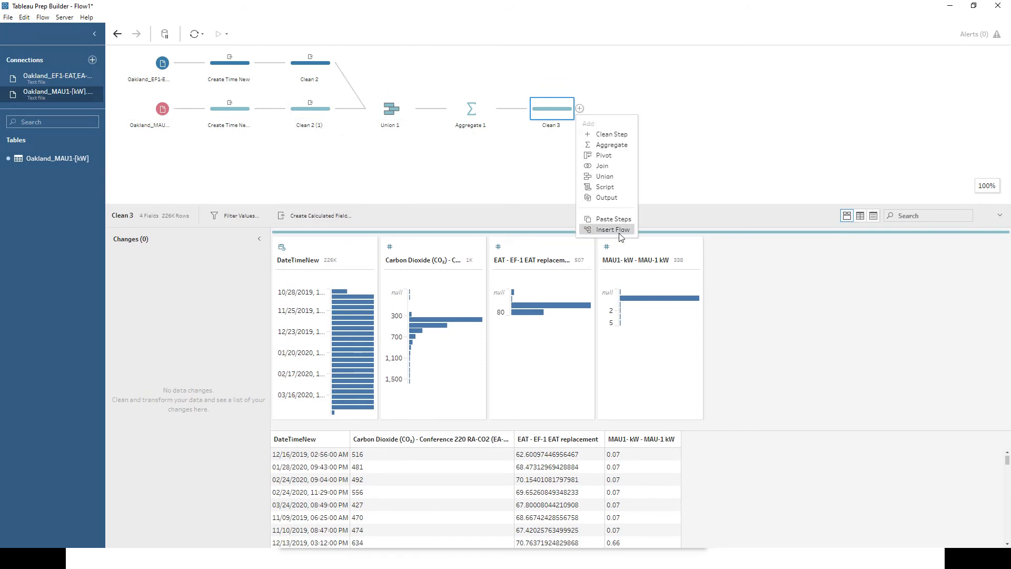
click(617, 198)
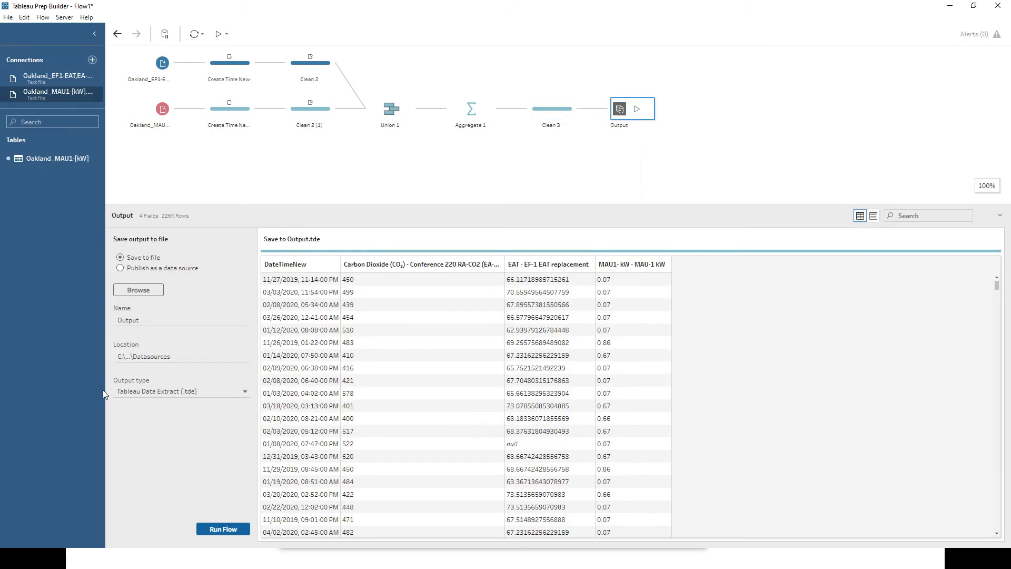
click(156, 394)
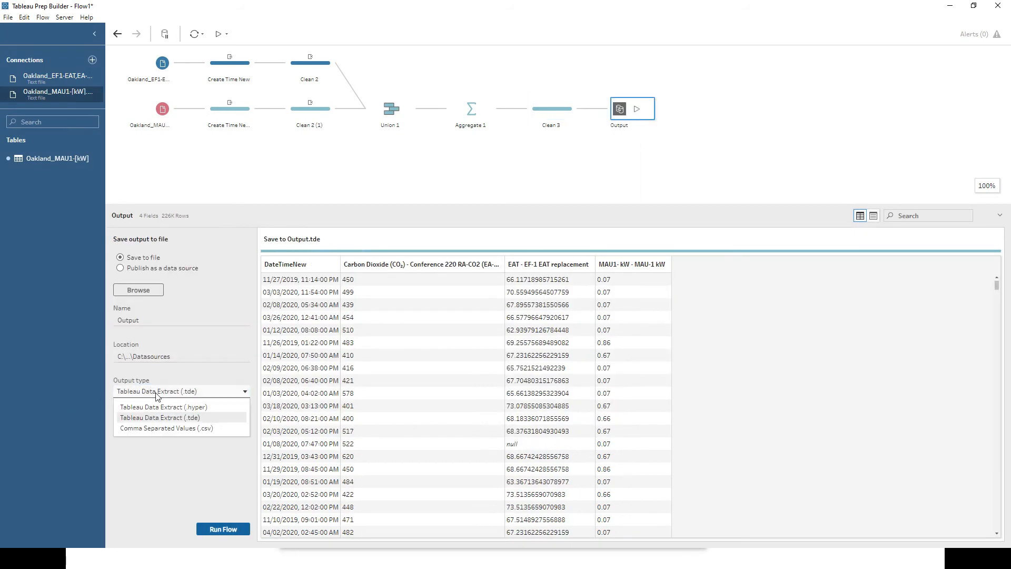
click(182, 428)
- Name the output file Demo 2 Output.csv in the raw data - Code Readiness 2019 DOAS Oak folder and run the flow
click(147, 290)
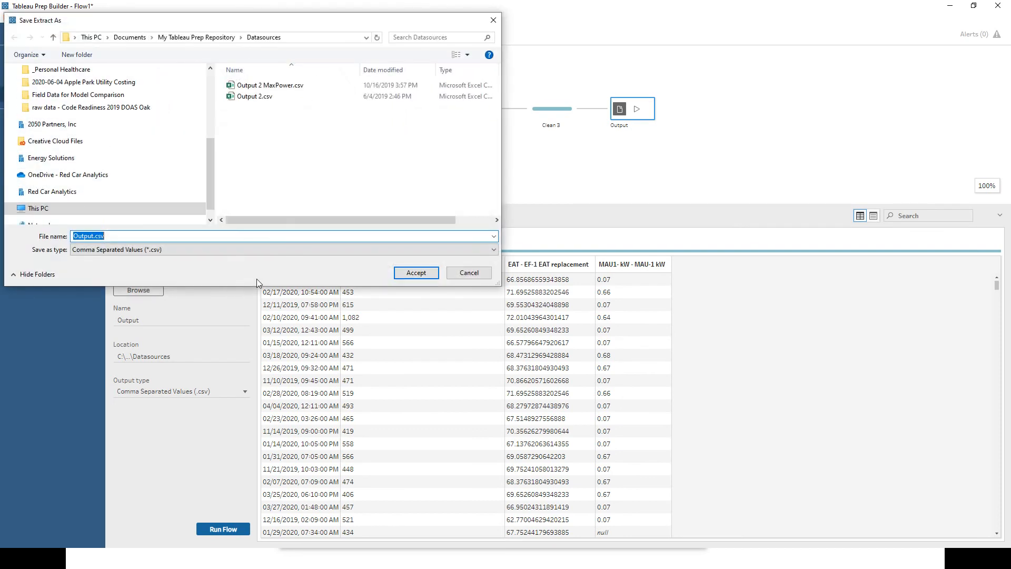
text(Output)
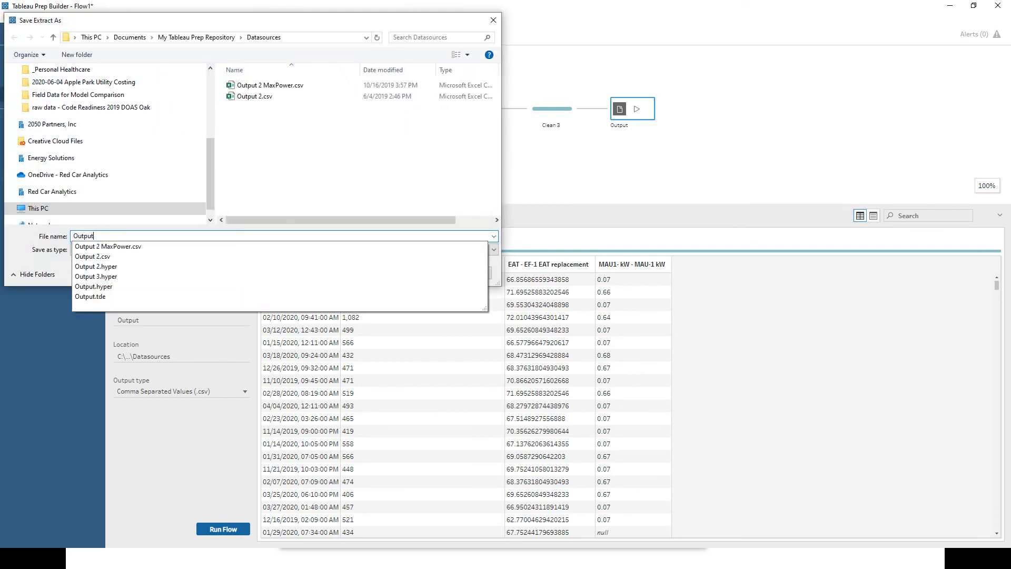
text( Sample 2)
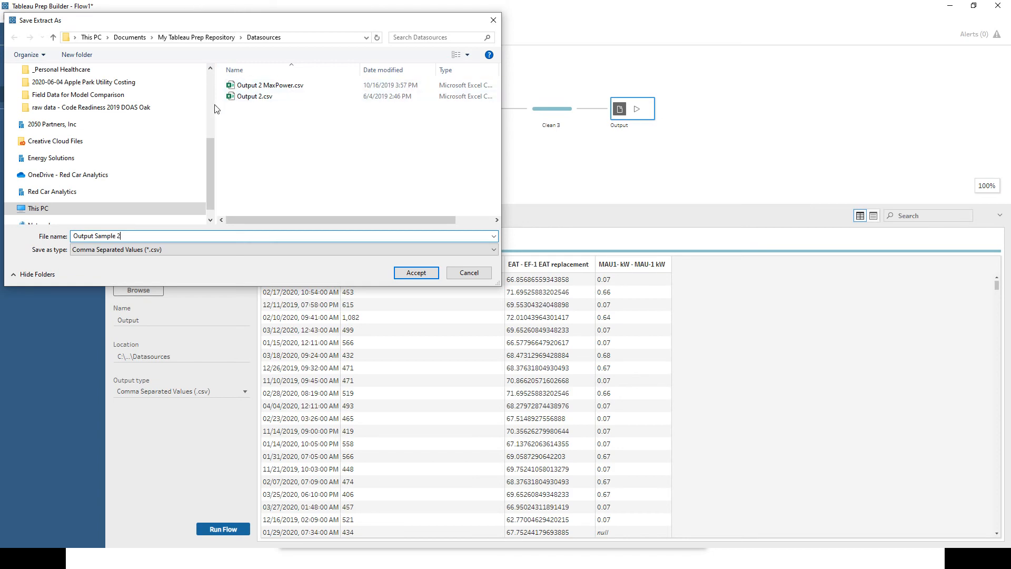
scroll(210, 106, up, 4)
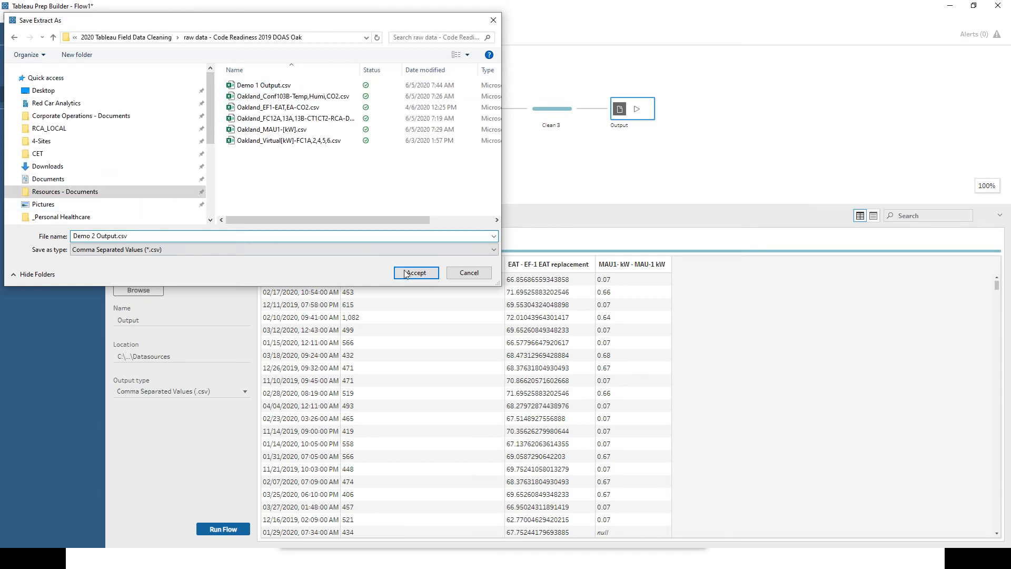
click(407, 273)
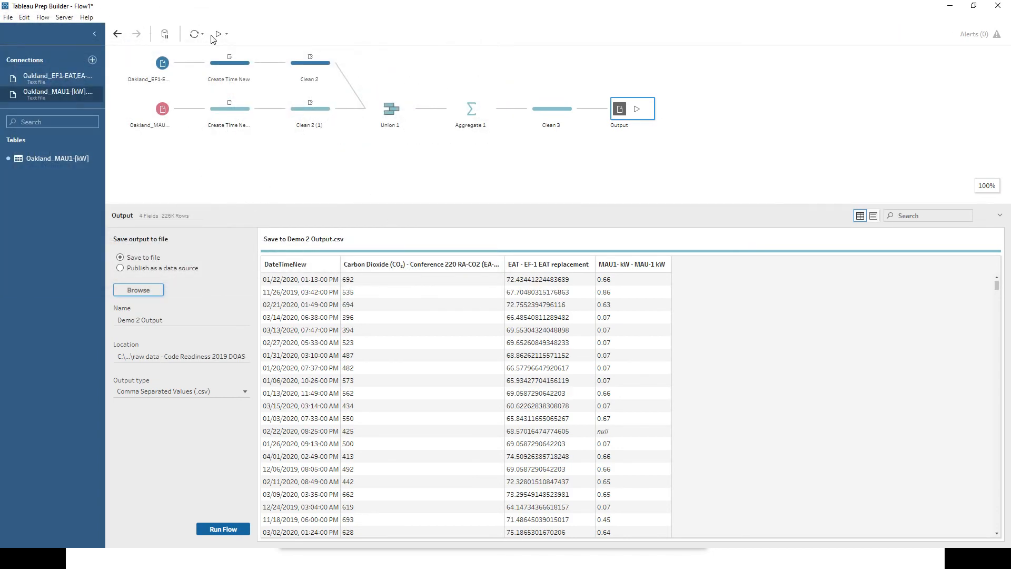
click(218, 34)
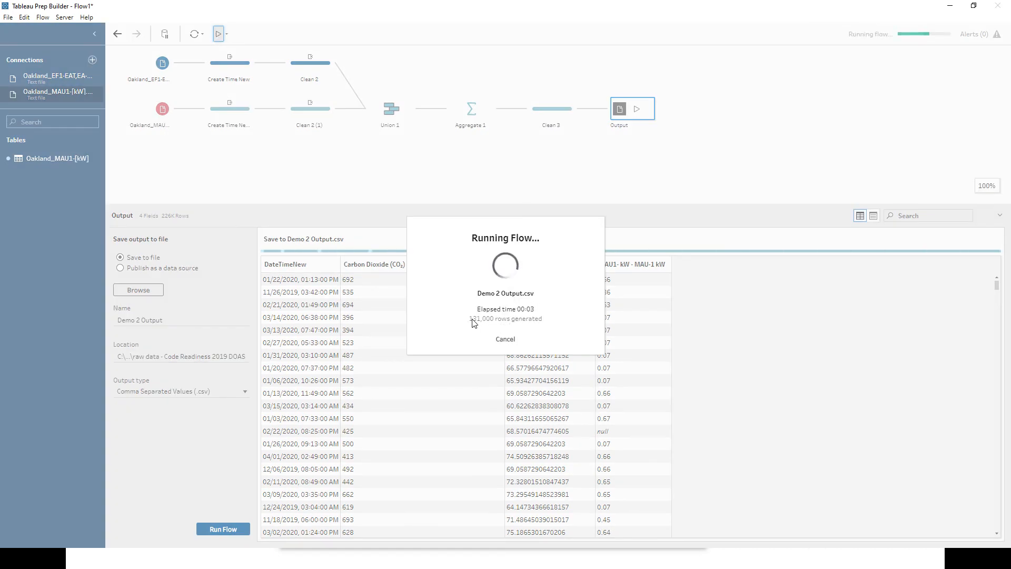
click(501, 332)
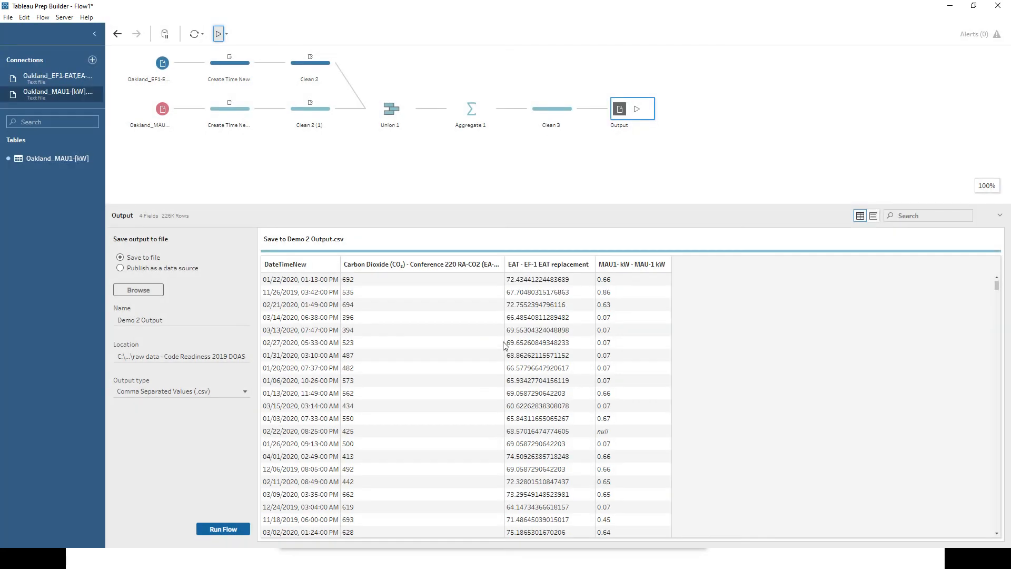
- Switch to File Explorer, return to the raw data - Code Readiness 2019 DOAS Oak folder and open Demo 2 Output.csv in Excel
key(alt+Tab)
click(718, 237)
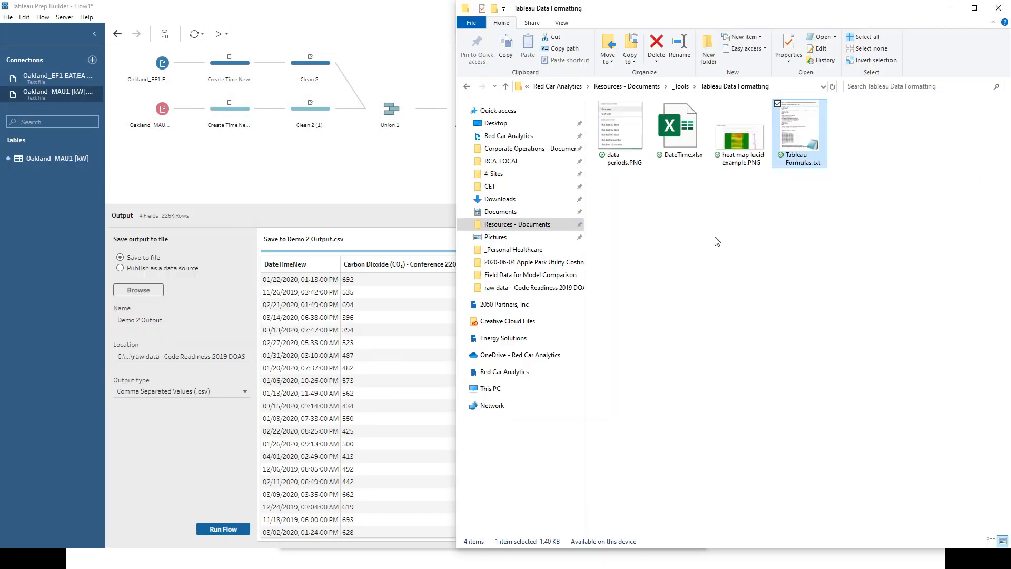
key(alt+Tab)
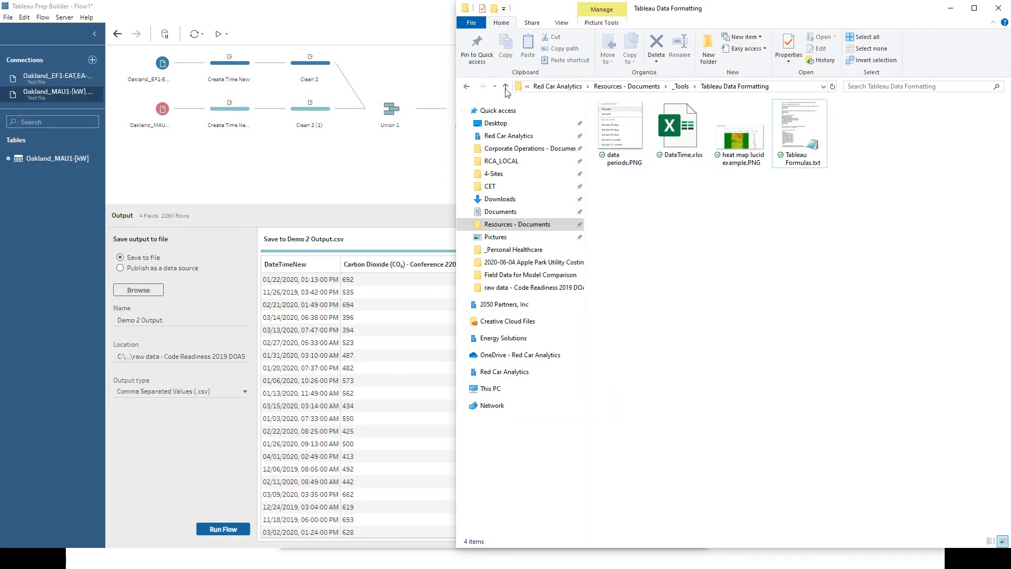
click(467, 87)
click(466, 86)
click(649, 130)
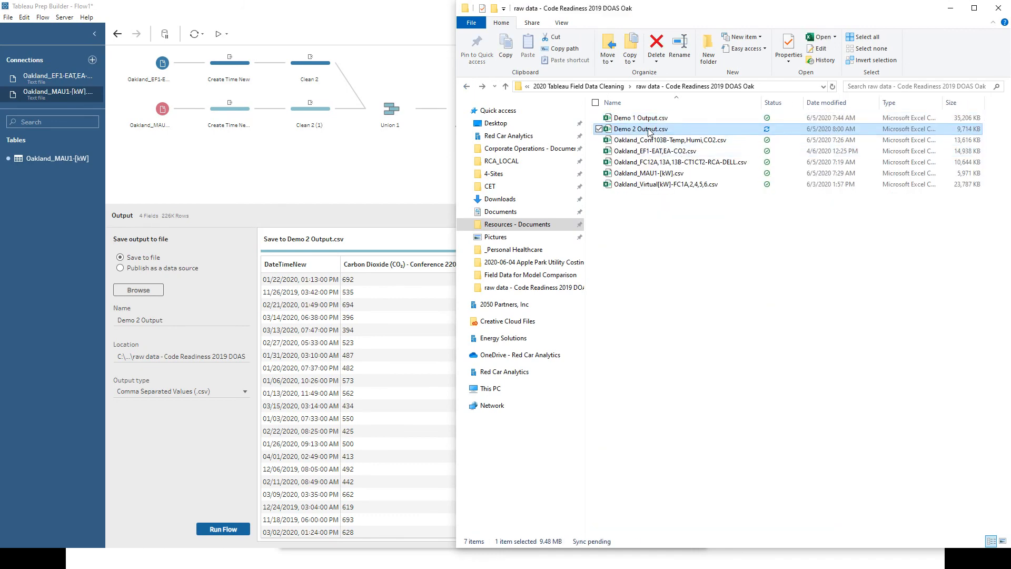
double_click(632, 139)
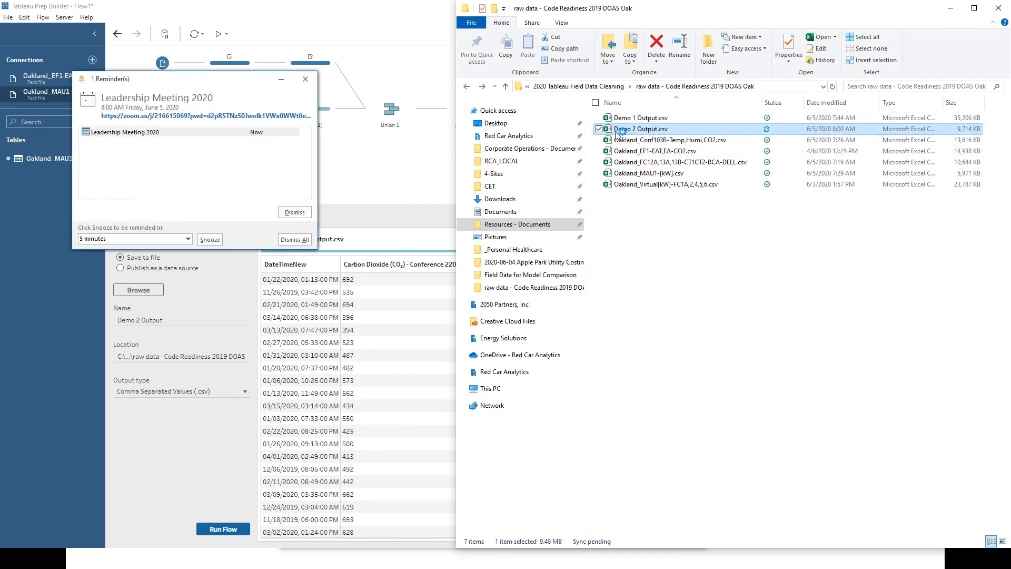
click(561, 210)
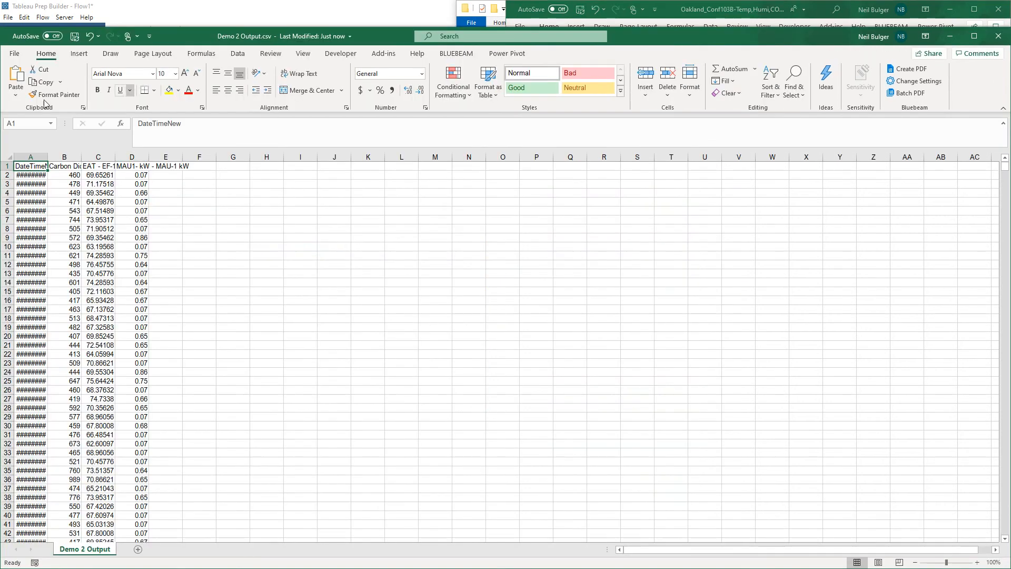
- Widen the DateTimeNew column to show full timestamps and check the first rows of dates and sensor values
drag(48, 158, 145, 159)
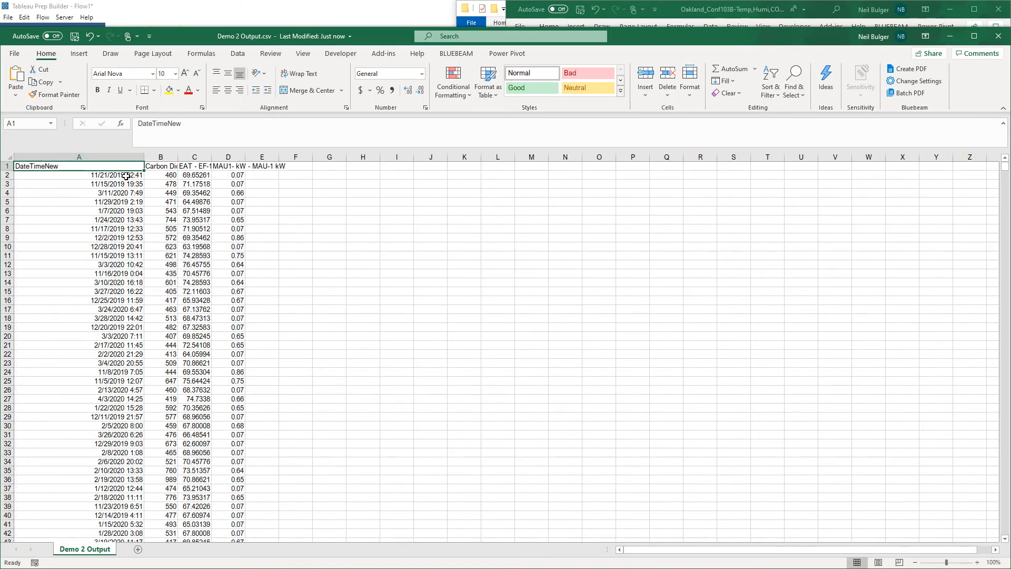
click(125, 177)
click(174, 175)
click(194, 176)
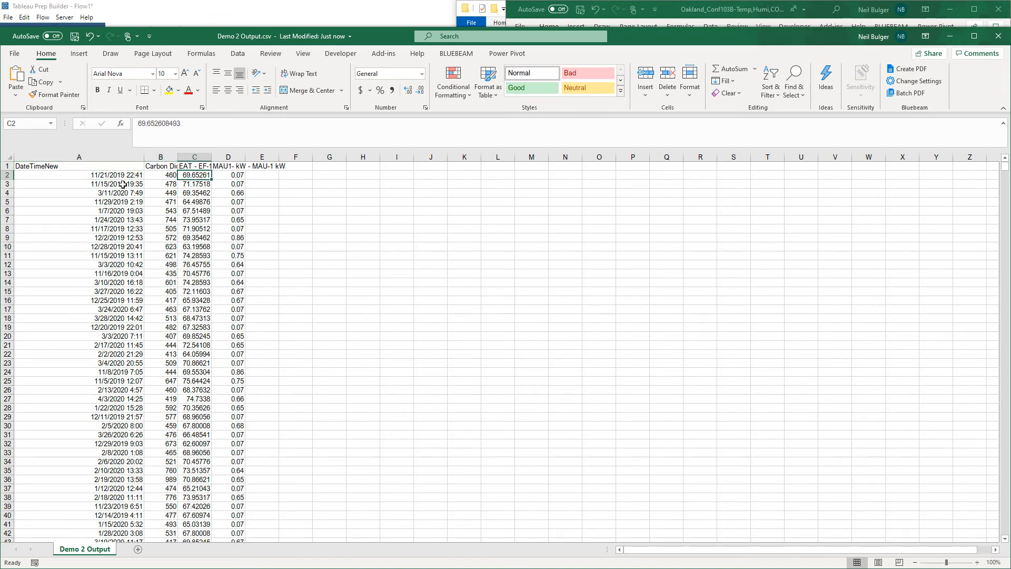
click(127, 178)
drag(127, 186, 126, 255)
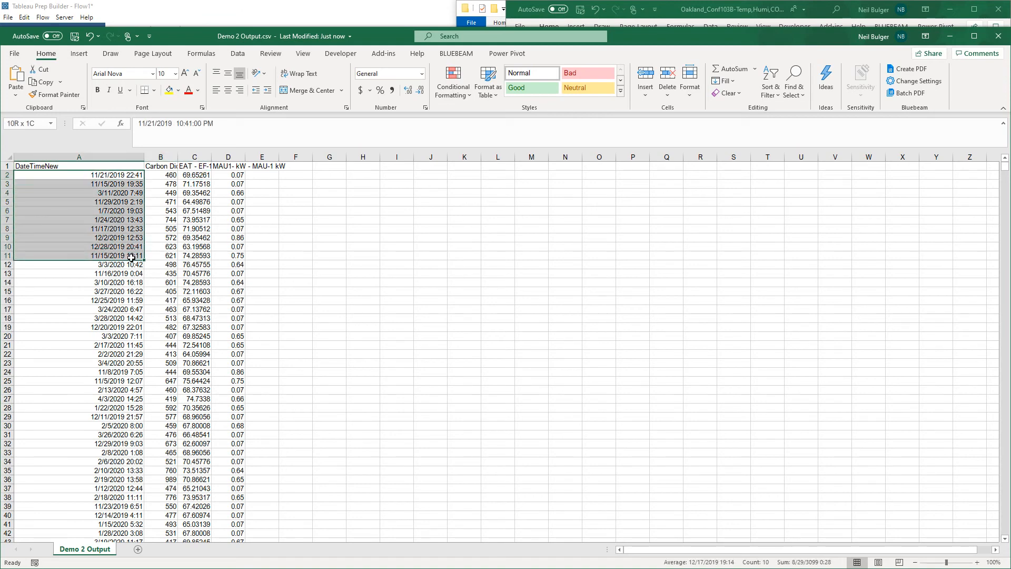
click(115, 220)
click(116, 167)
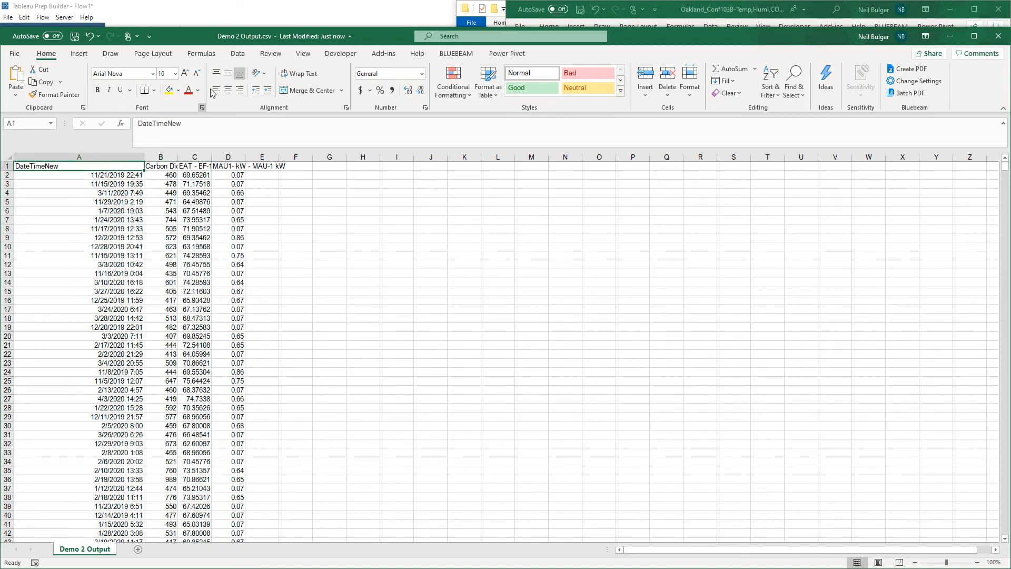
- Add filters to the header row and sort the DateTimeNew column from oldest to newest
click(238, 55)
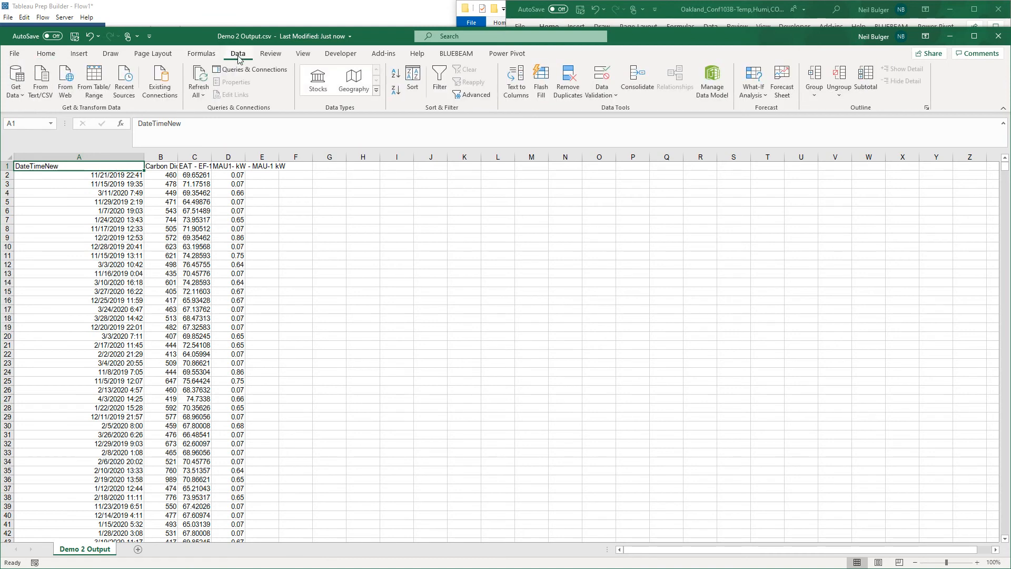
click(440, 79)
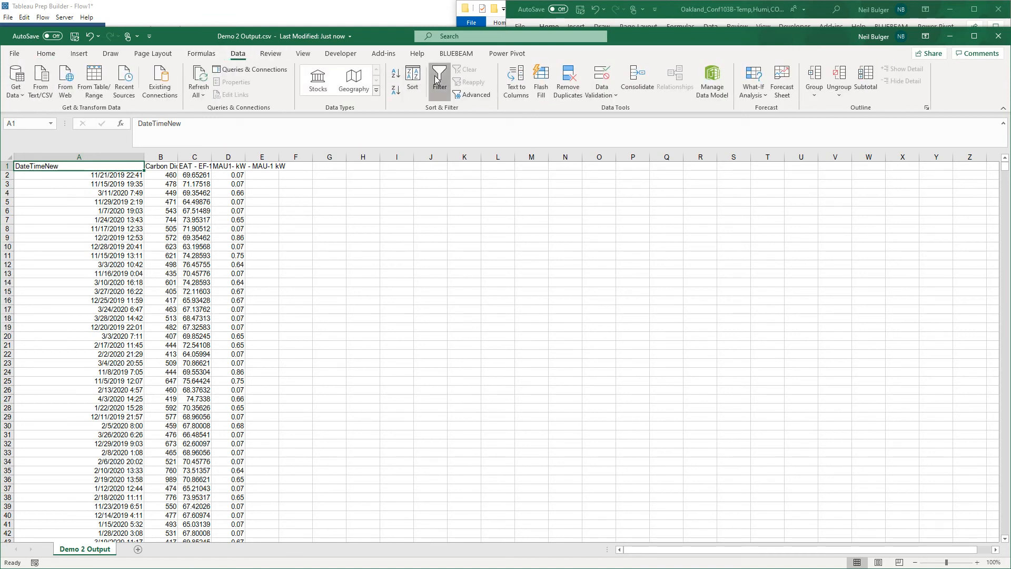
click(140, 166)
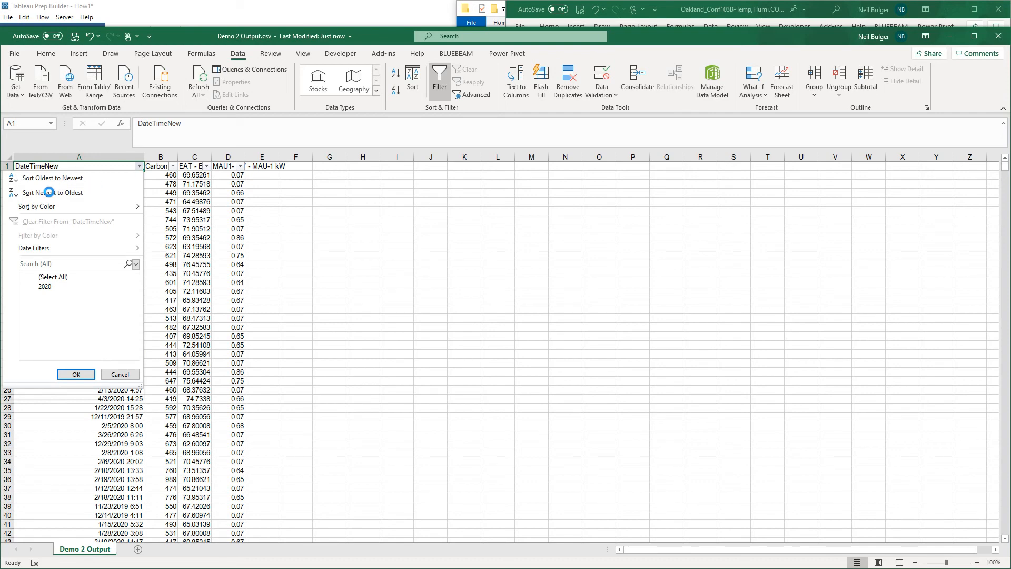
click(49, 179)
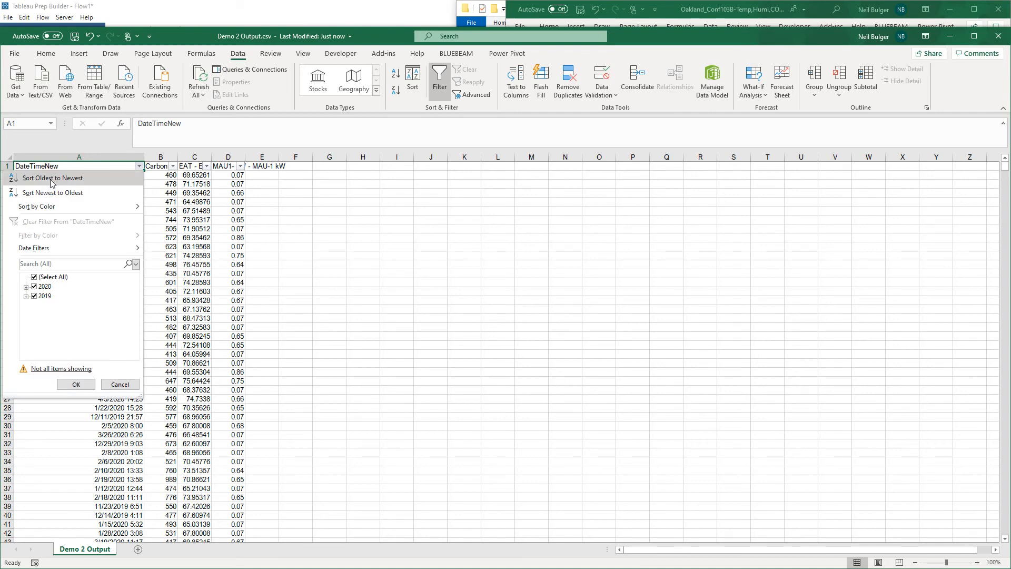
- Order the rows by DateTimeNew from oldest to newest and check the minute-by-minute timestamps against the sensor values in the row for 10:59
click(62, 179)
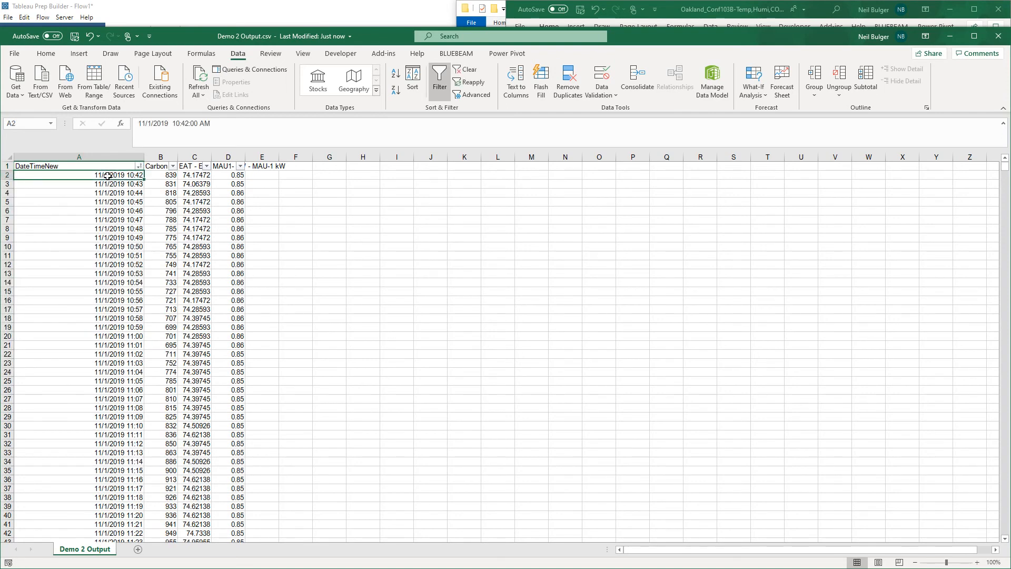
drag(168, 176, 163, 328)
drag(137, 179, 138, 328)
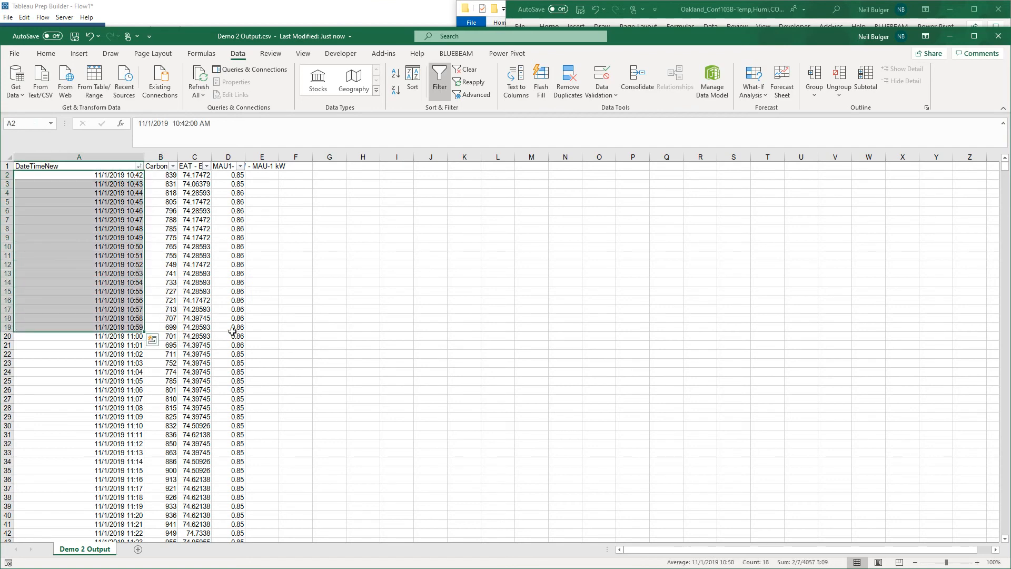
drag(235, 328, 159, 326)
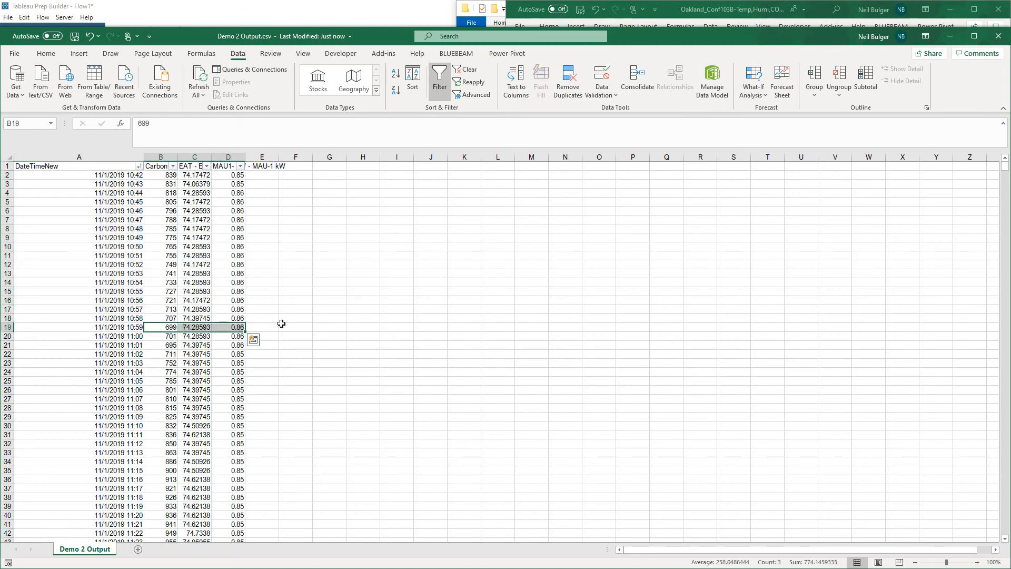
- Switch to Tableau Prep Builder and deselect the Output step so that only the flow diagram is shown
key(alt+Tab)
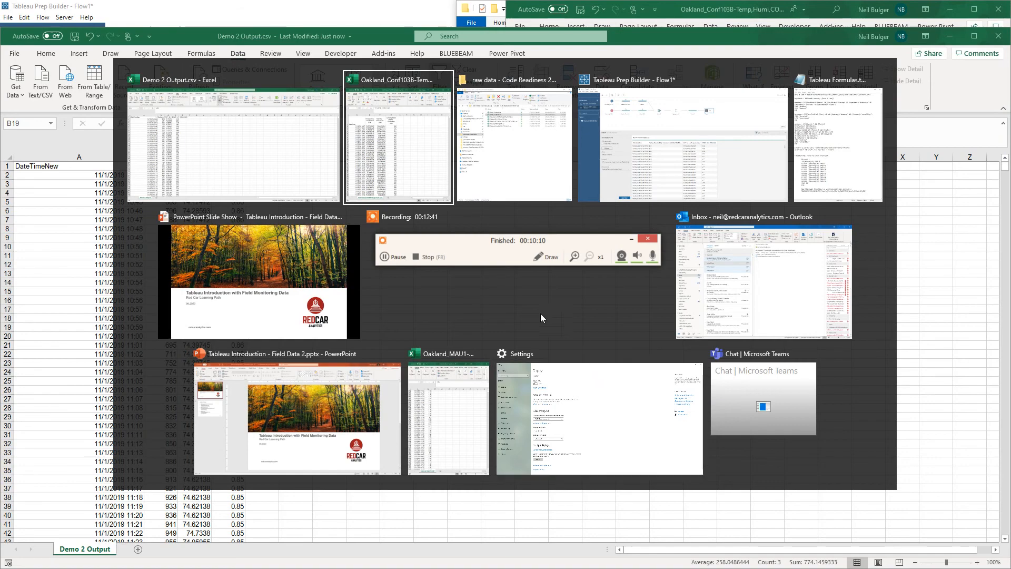
key(alt+Tab)
key(alt+Tab)
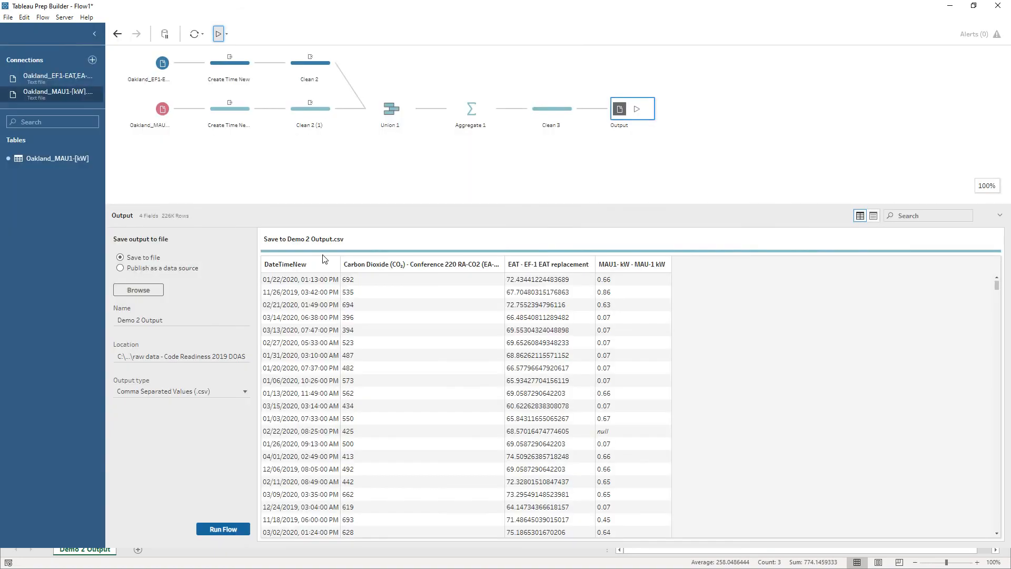
click(332, 176)
- Switch to Tableau Formulas.txt in Notepad and examine the Minute5 formula for rounding minutes to 5-minute intervals
key(alt+Tab)
key(alt+Tab)
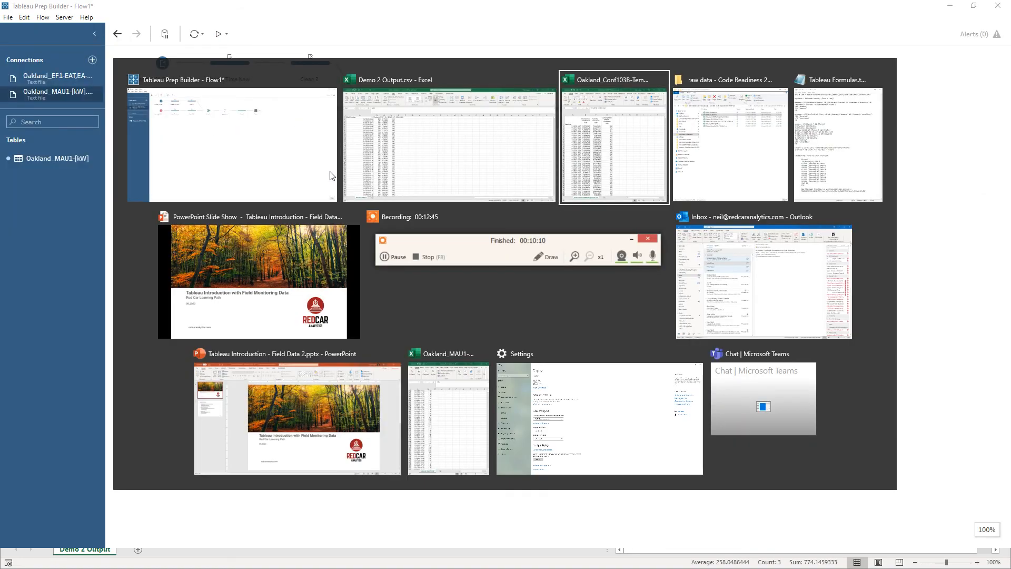
key(alt+Tab)
key(alt+Tab)
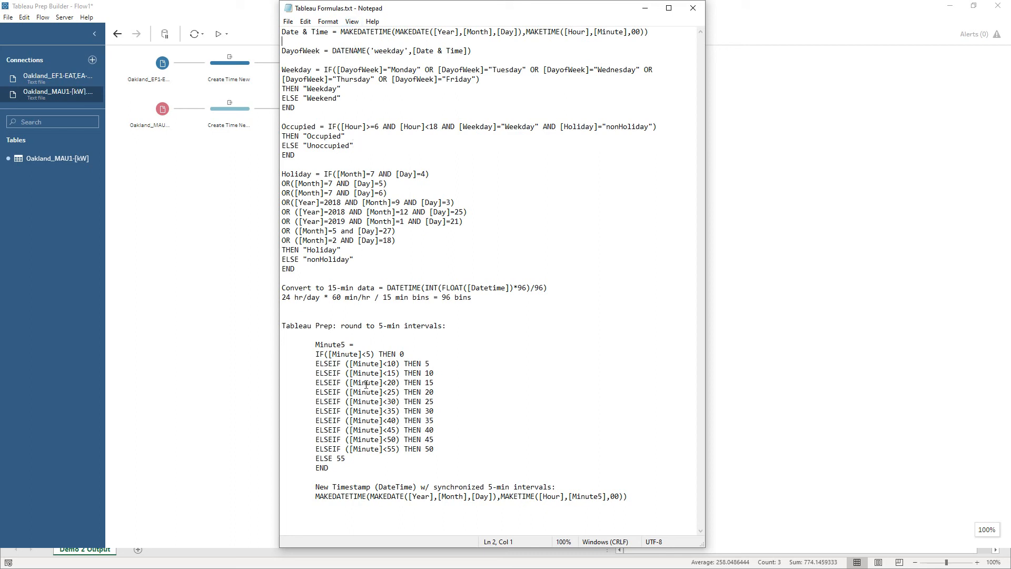
click(334, 469)
drag(349, 468, 275, 346)
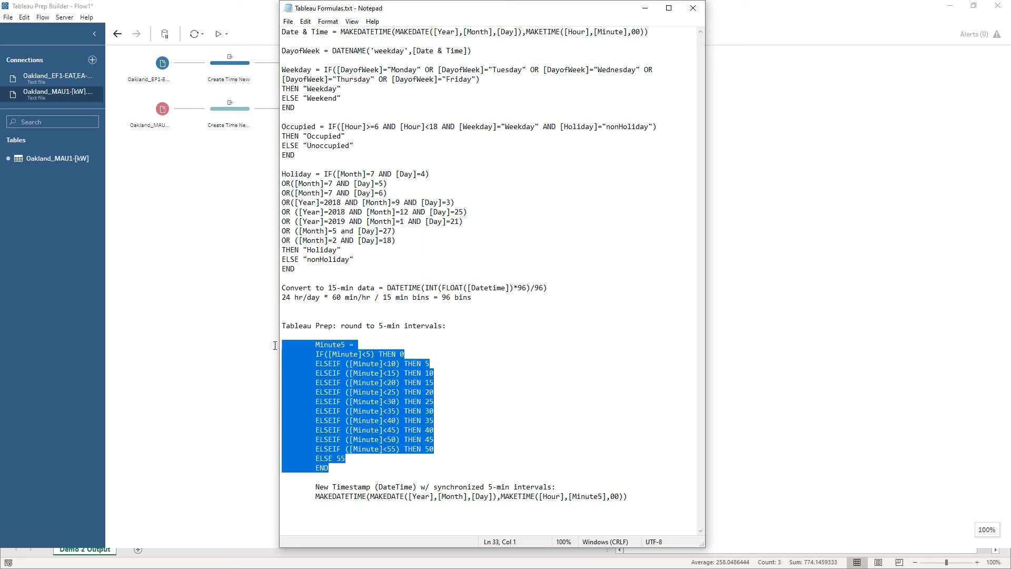
click(348, 468)
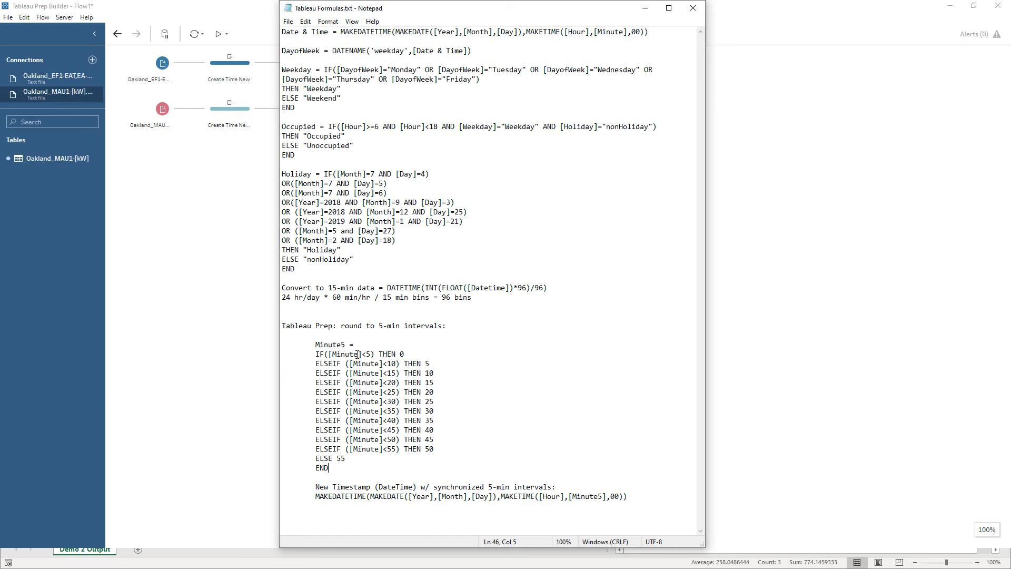
drag(403, 355, 400, 355)
drag(363, 343, 281, 346)
click(362, 463)
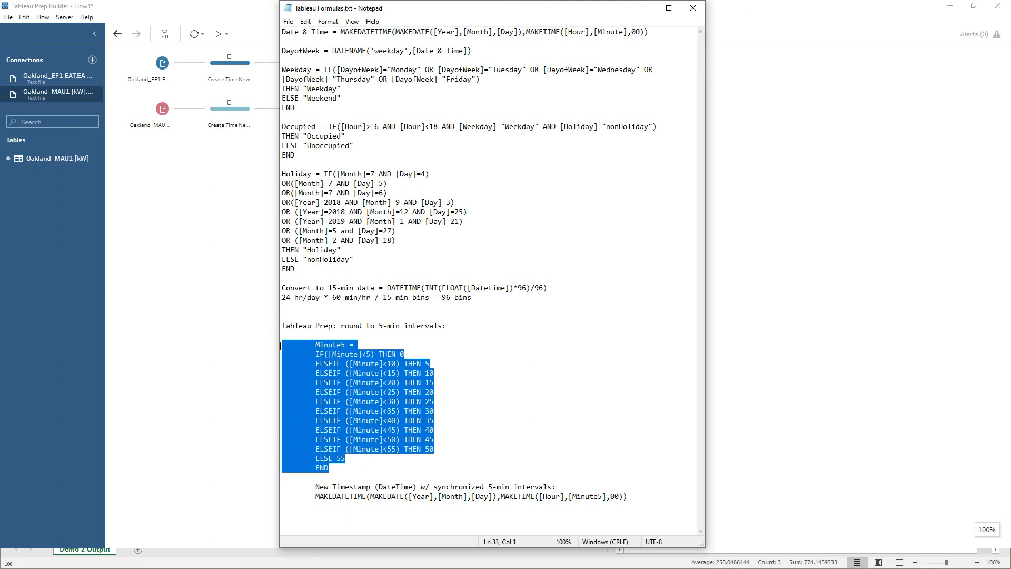
click(343, 476)
- Return to Tableau Prep Builder and open the Aggregate 1 step to review its grouped and averaged fields
click(224, 392)
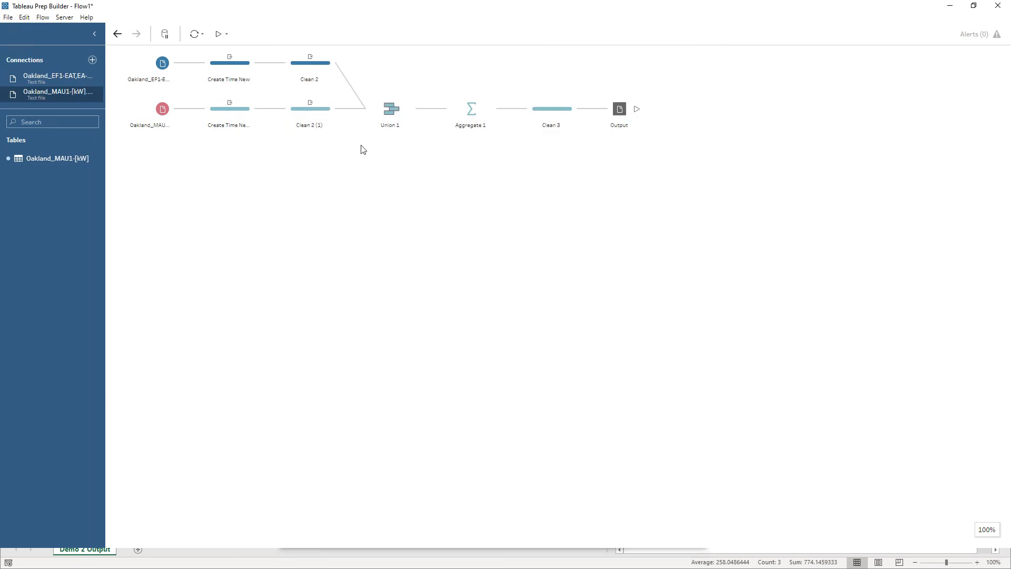
drag(438, 67, 792, 207)
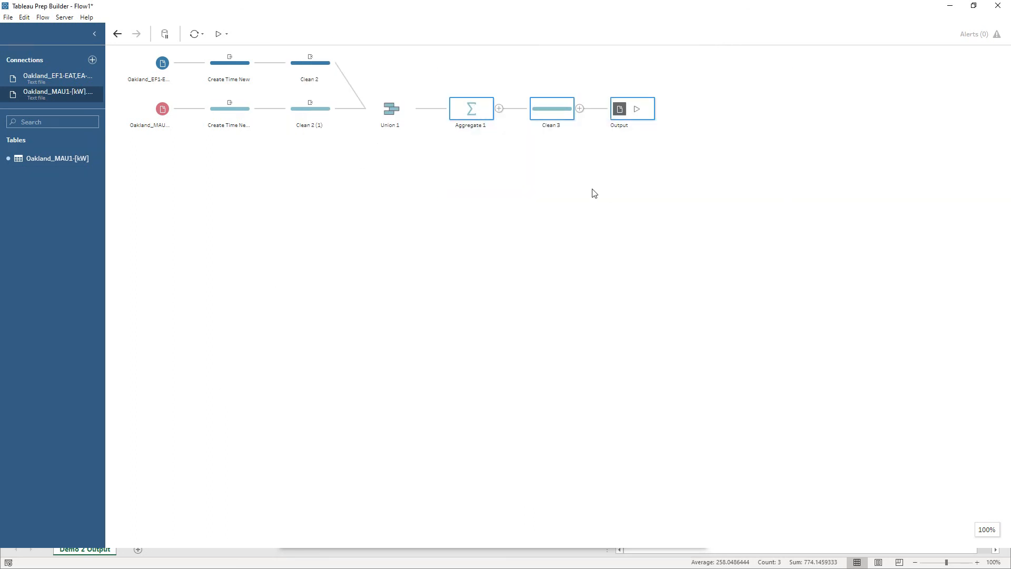
click(542, 183)
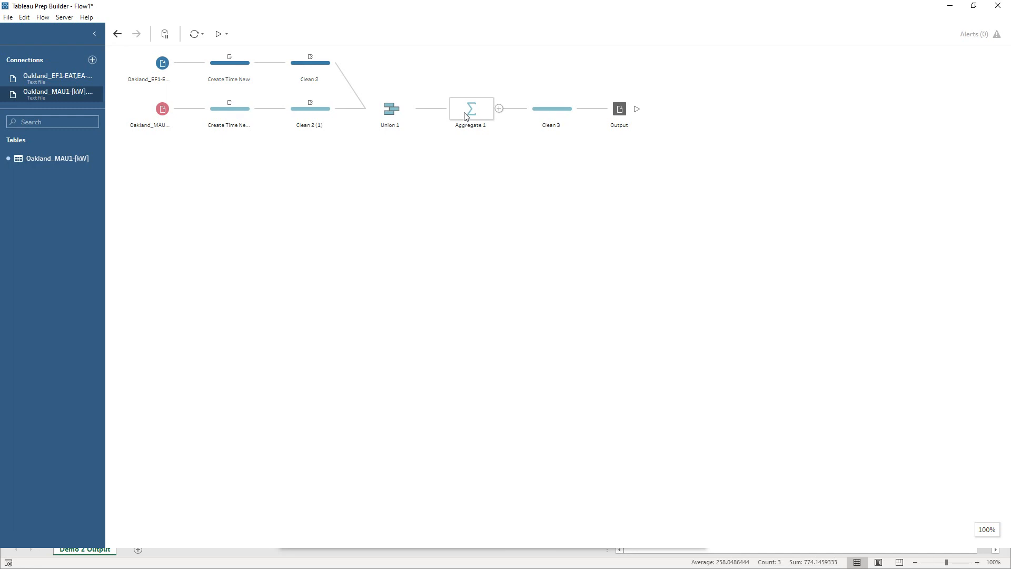
click(466, 115)
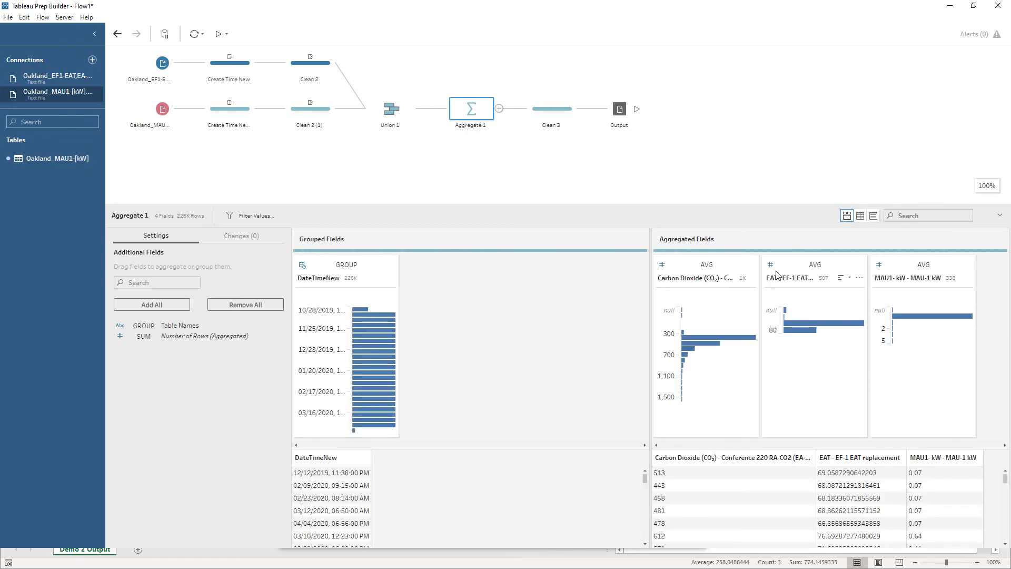
- Switch to Tableau Formulas.txt in Notepad, examine how the new timestamp formula uses [Minute5] for synchronized 5-minute intervals, and switch back to Tableau Prep Builder
key(alt+Tab)
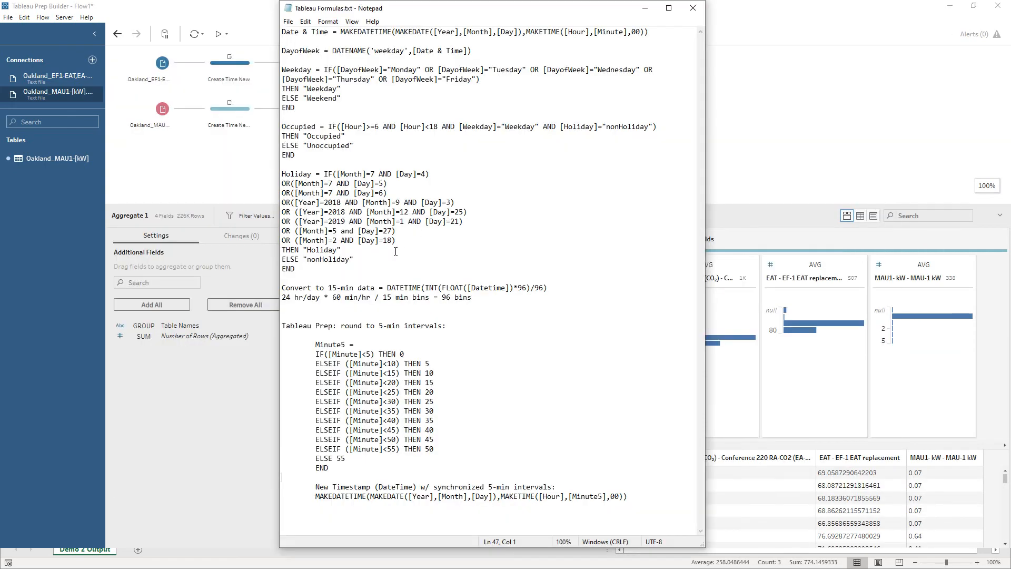
double_click(426, 364)
drag(391, 362, 437, 362)
click(441, 368)
click(442, 360)
drag(315, 487, 647, 493)
click(647, 494)
drag(572, 497, 604, 496)
click(641, 499)
key(alt+Tab)
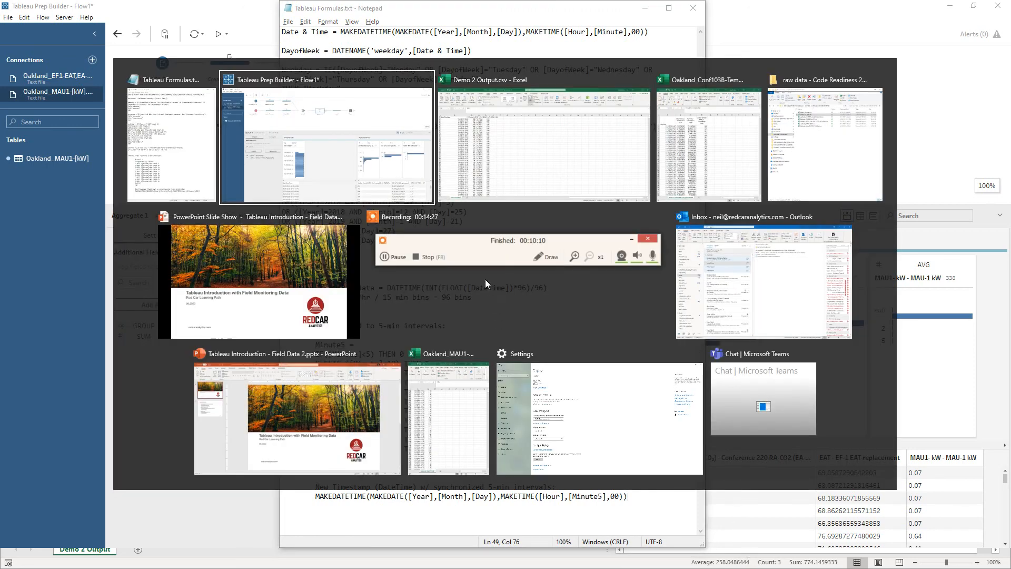